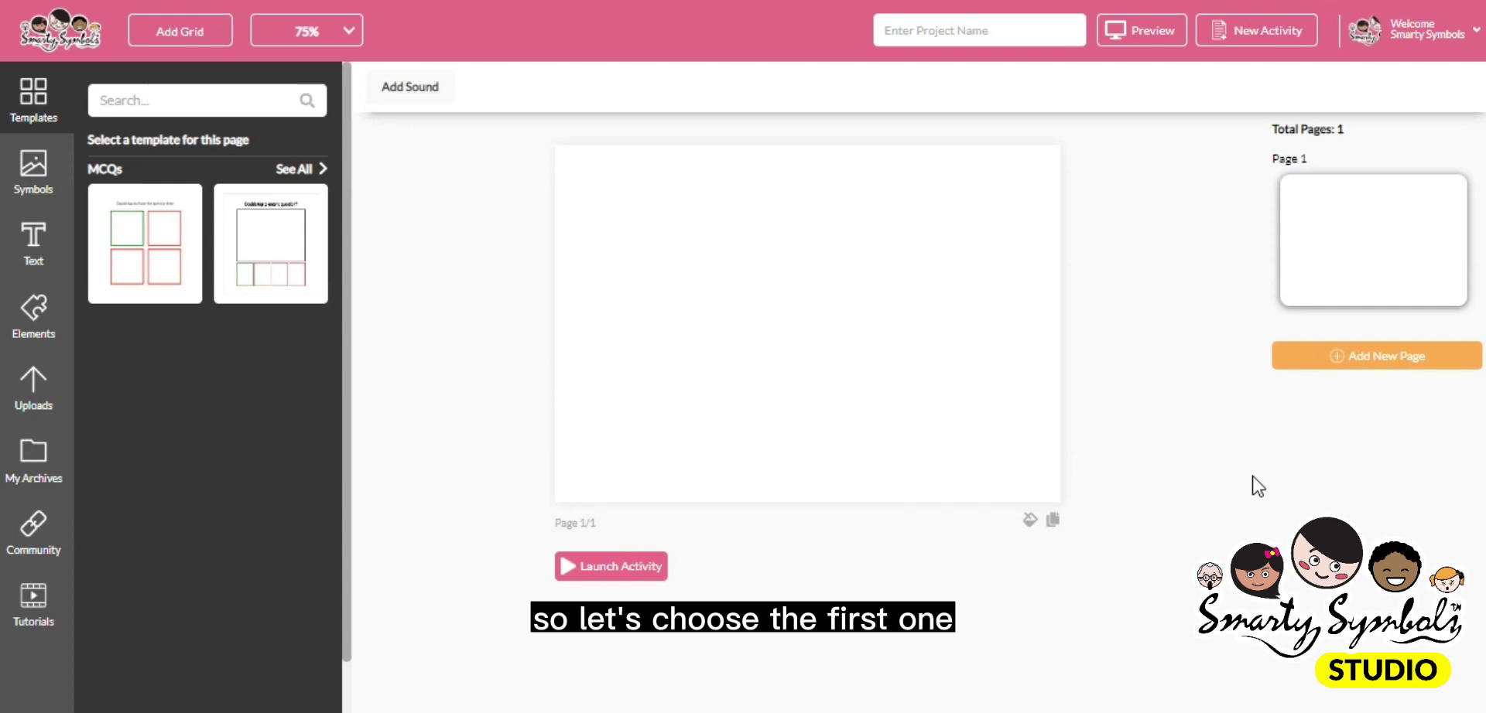
- Apply the first MCQ template, with four answer boxes, to the page and filter the symbol library to the Drinks category
left_click(159, 244)
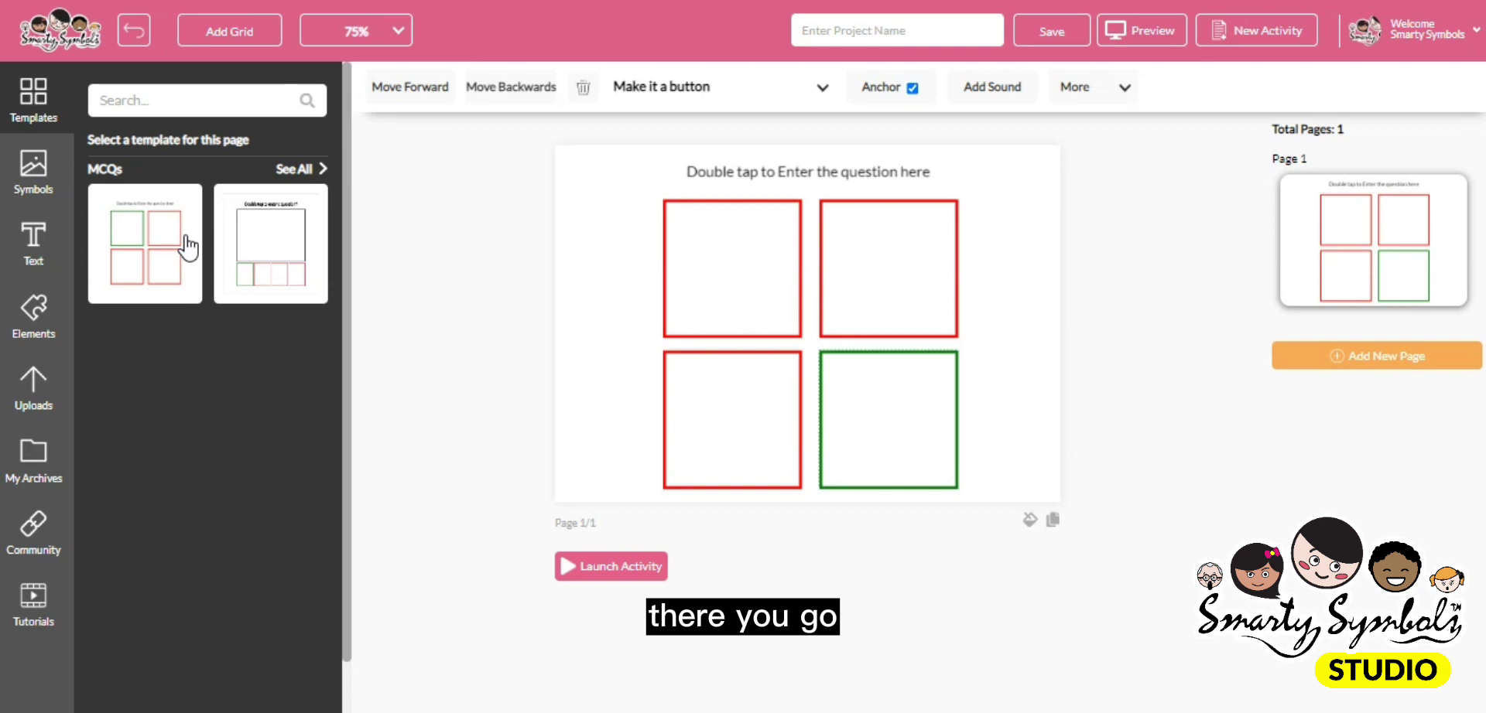
left_click(43, 184)
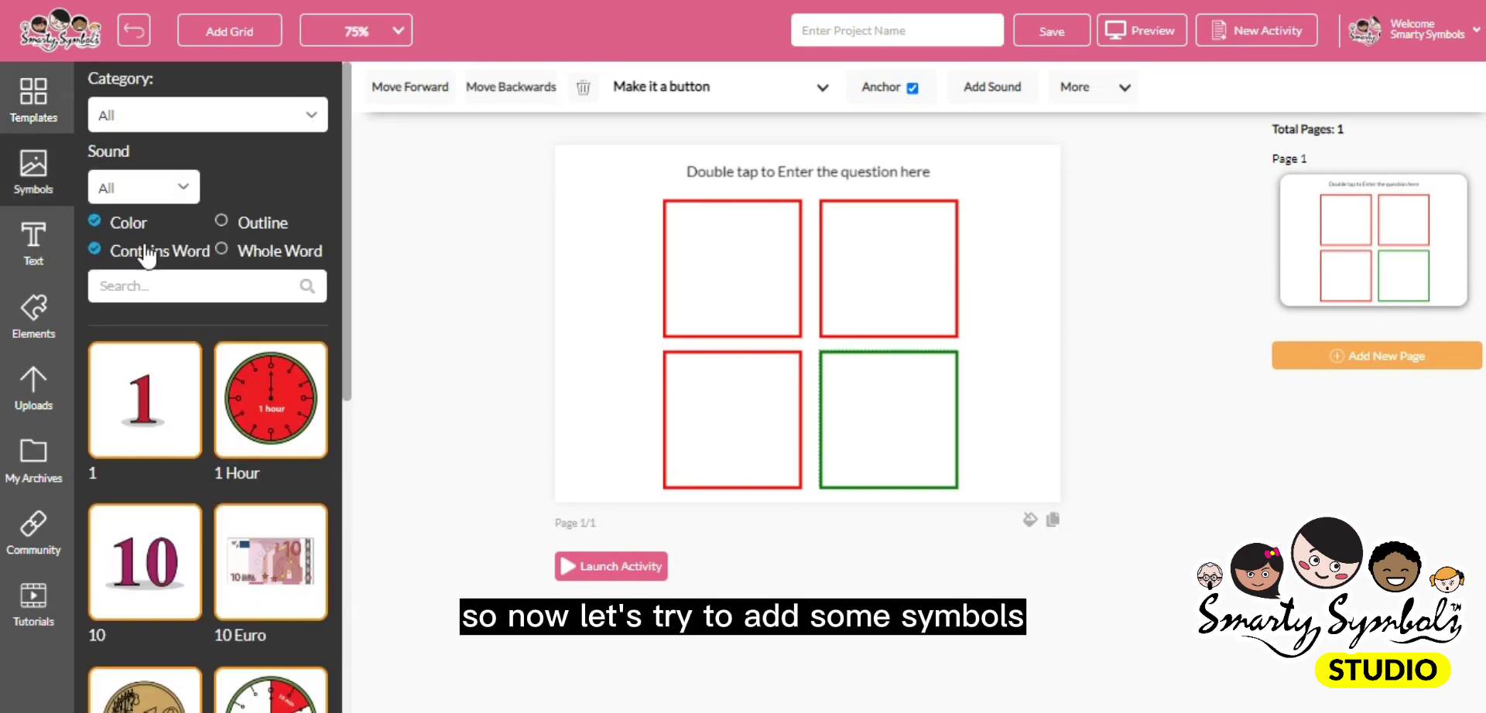
left_click(310, 115)
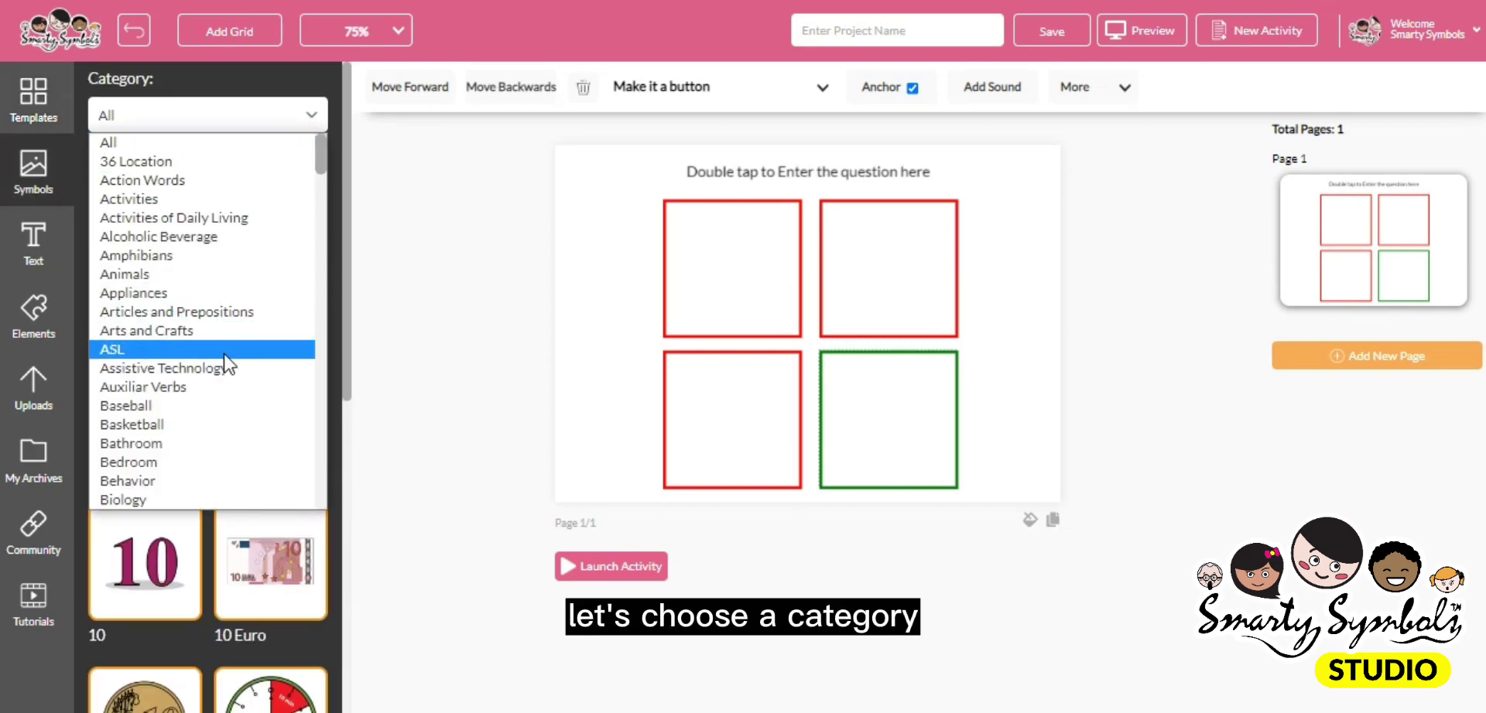
scroll(228, 363, "down", 5)
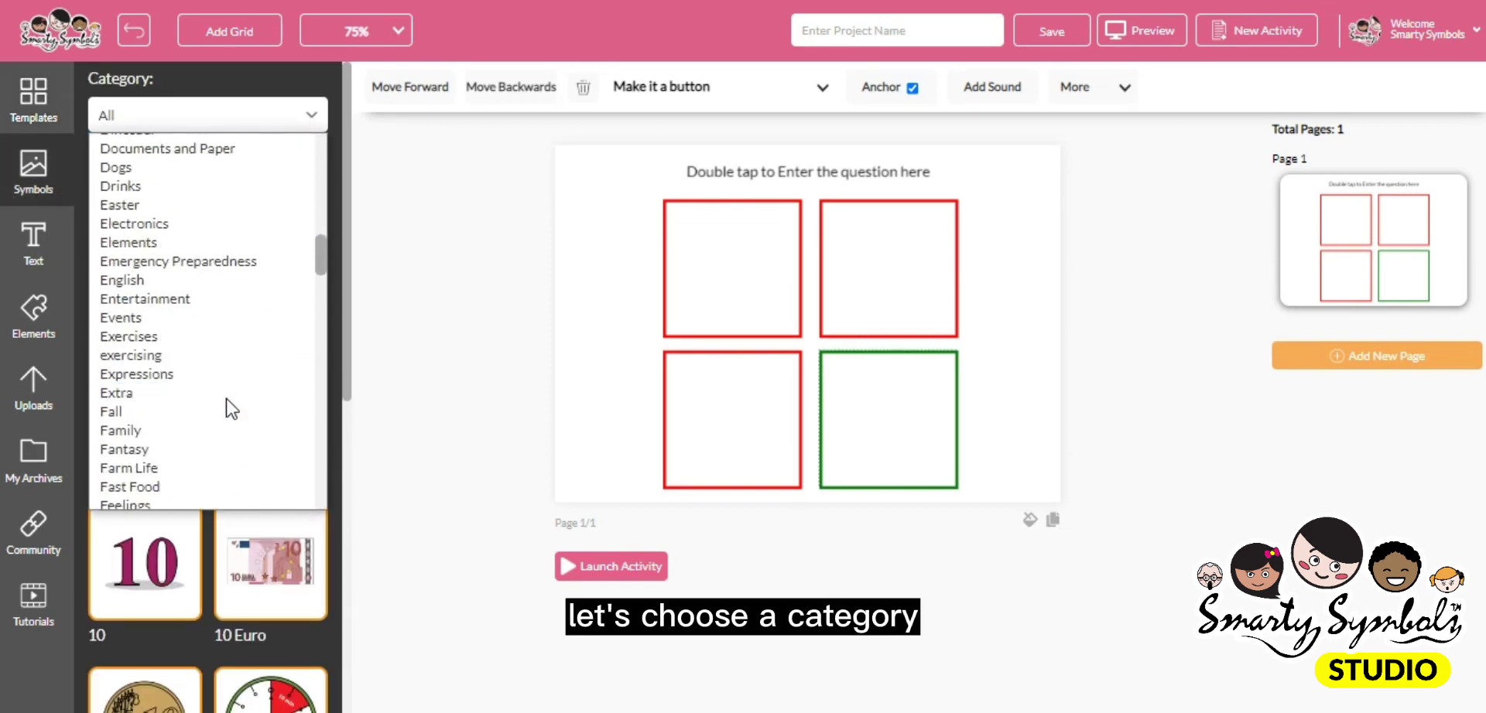
left_click(143, 181)
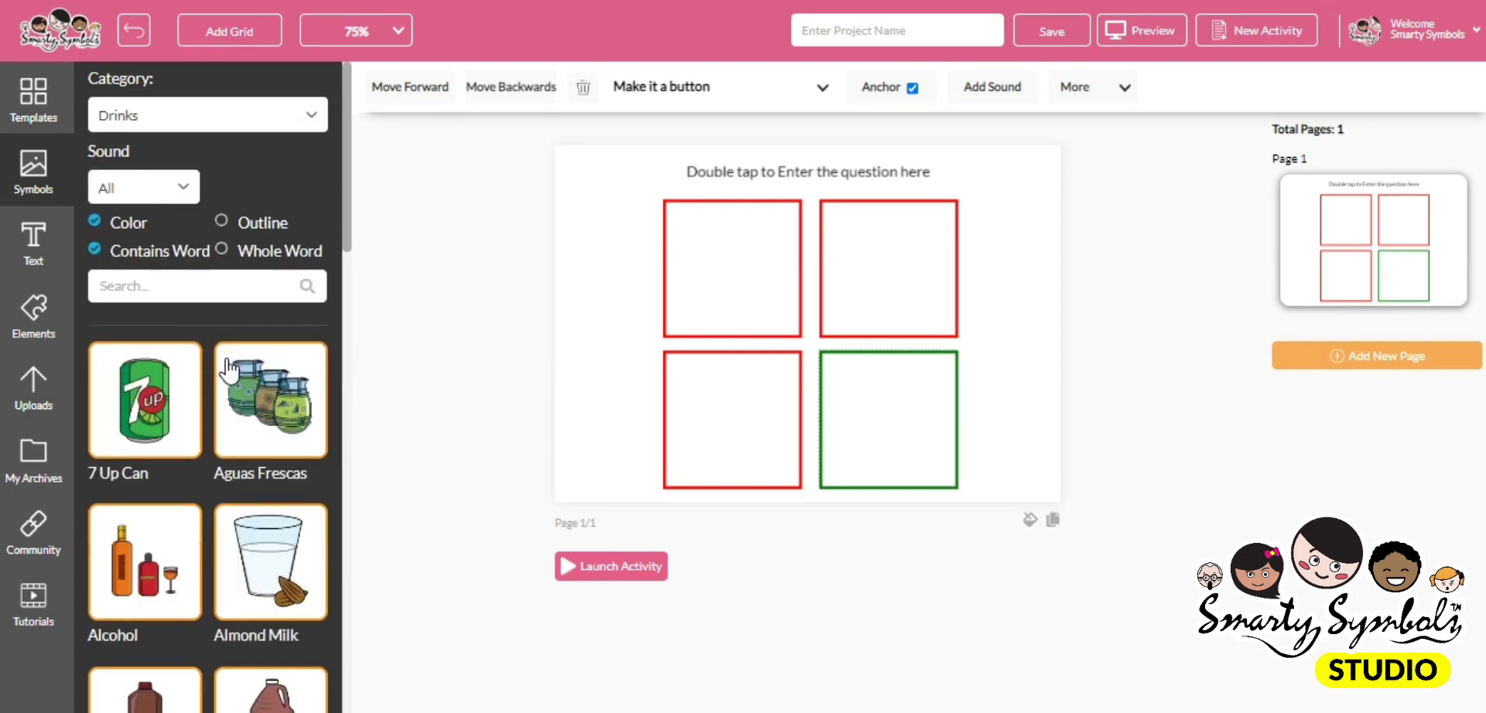
- Place the Alcohol symbol in the green answer box
scroll(240, 387, "down", 6)
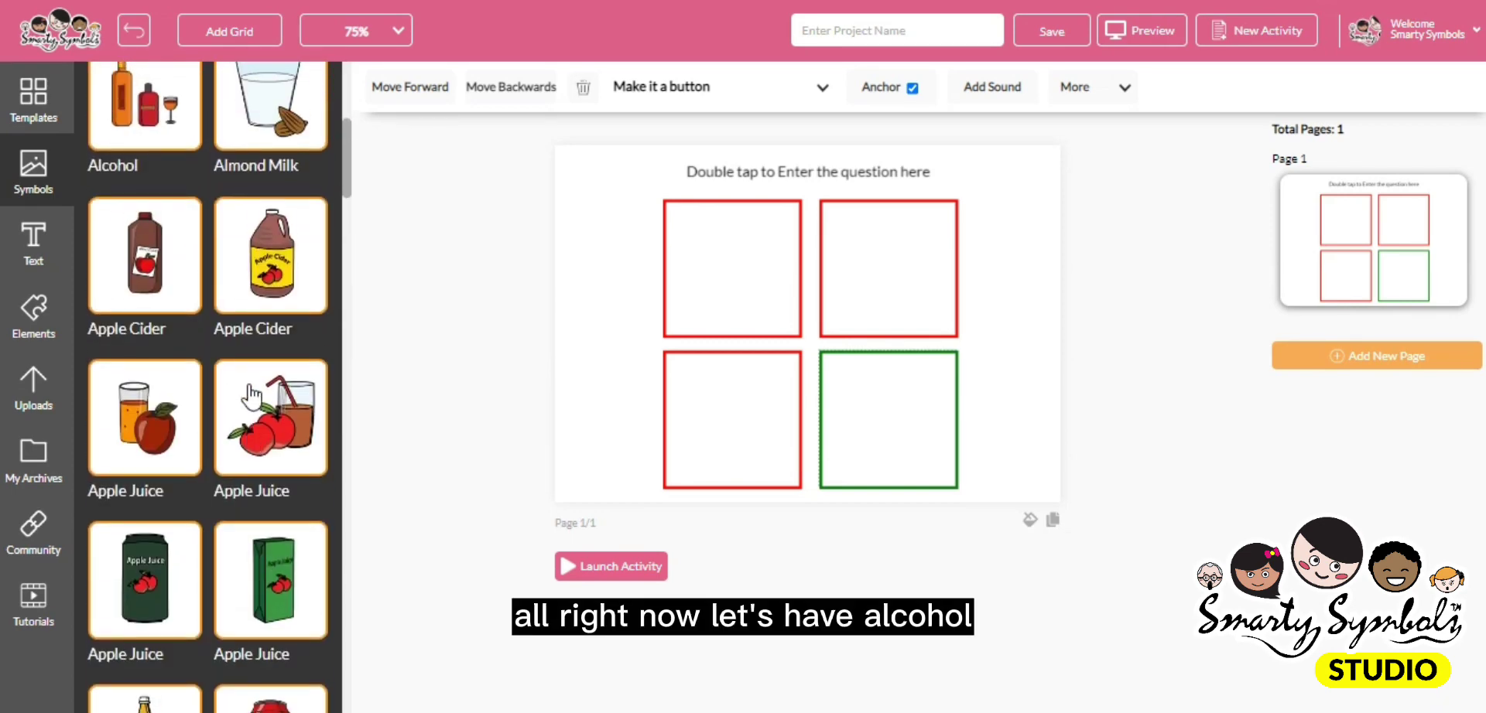
scroll(249, 394, "up", 2)
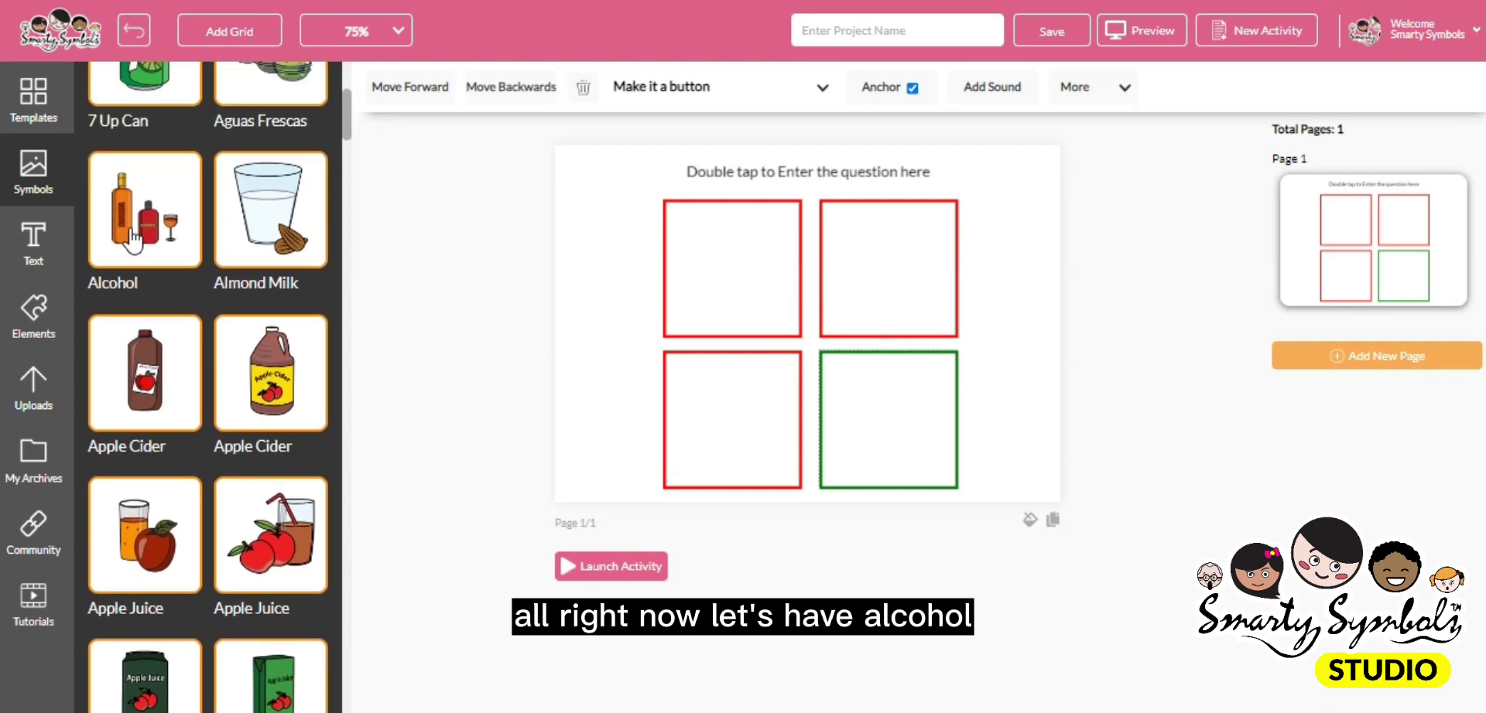
left_click_drag(135, 240, 886, 425)
- Place the Banana Milk Shake symbol in the red answer box directly above Alcohol
scroll(178, 472, "down", 5)
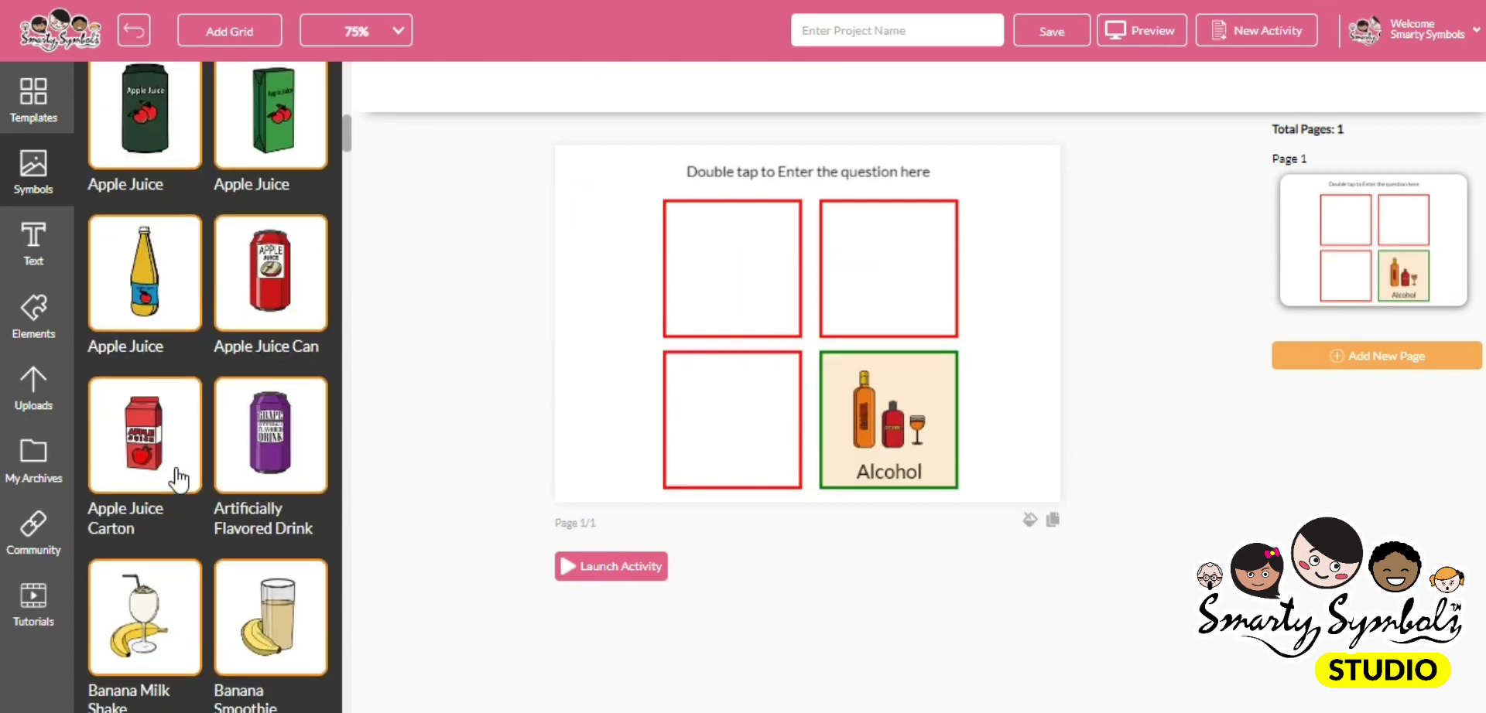
scroll(174, 476, "down", 5)
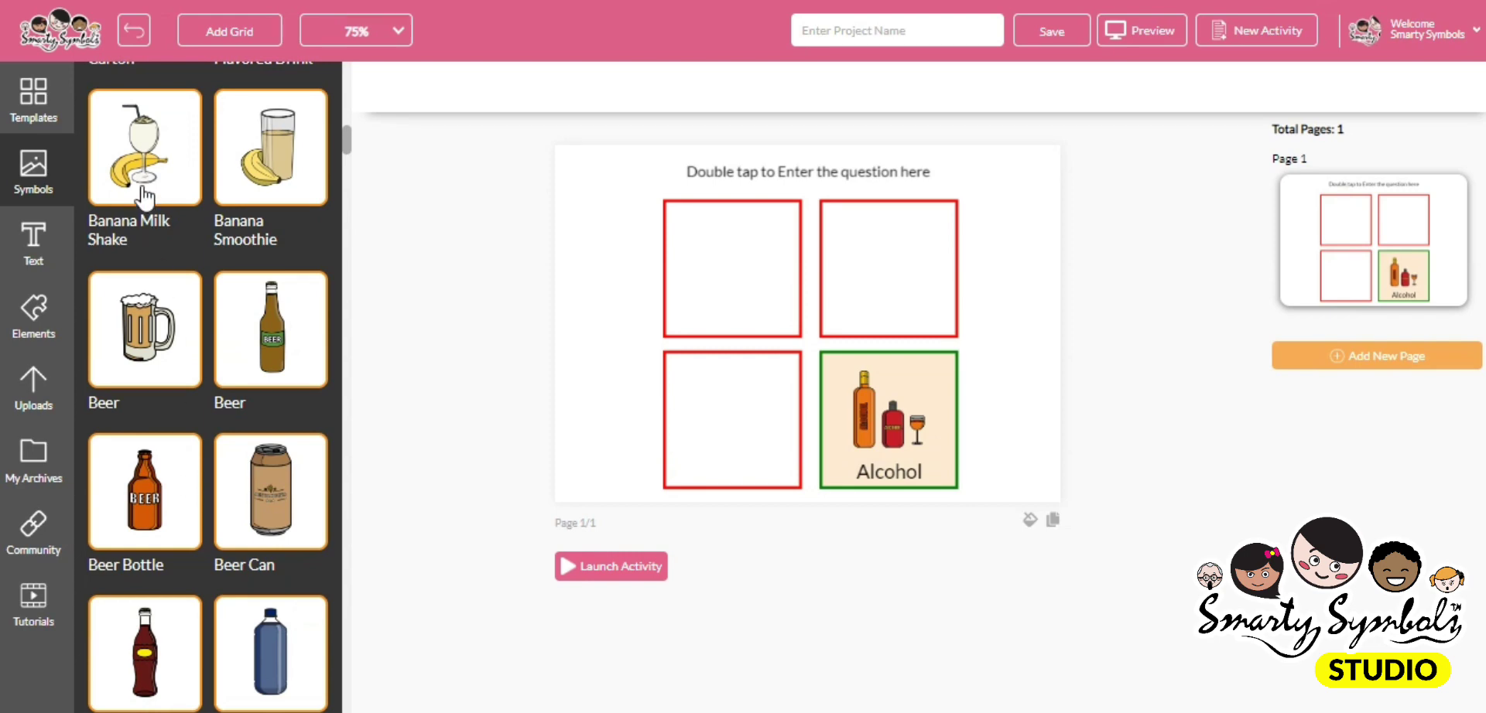
left_click_drag(143, 197, 885, 288)
- Place the Chocolate Milk carton symbol in the red answer box beside Banana Milk Shake
scroll(224, 477, "down", 2)
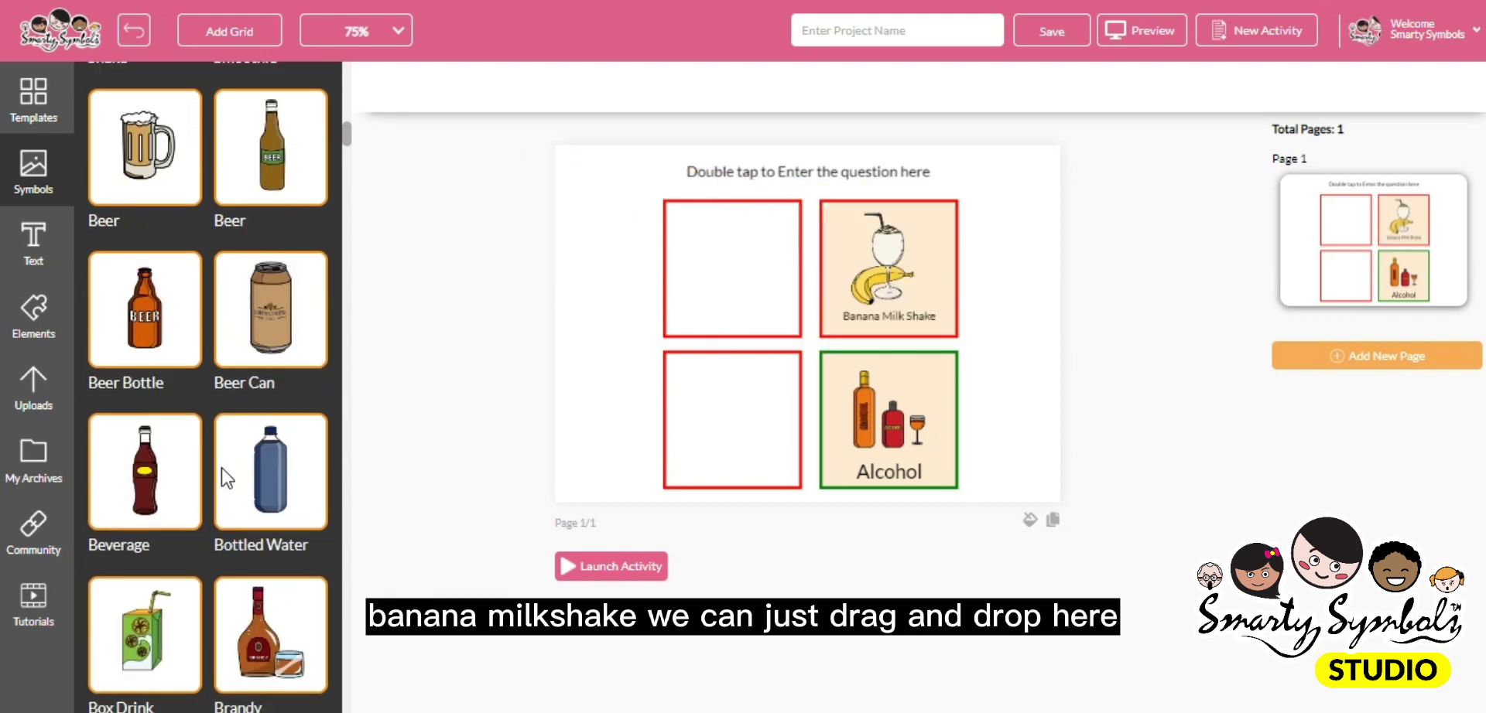
scroll(224, 478, "down", 10)
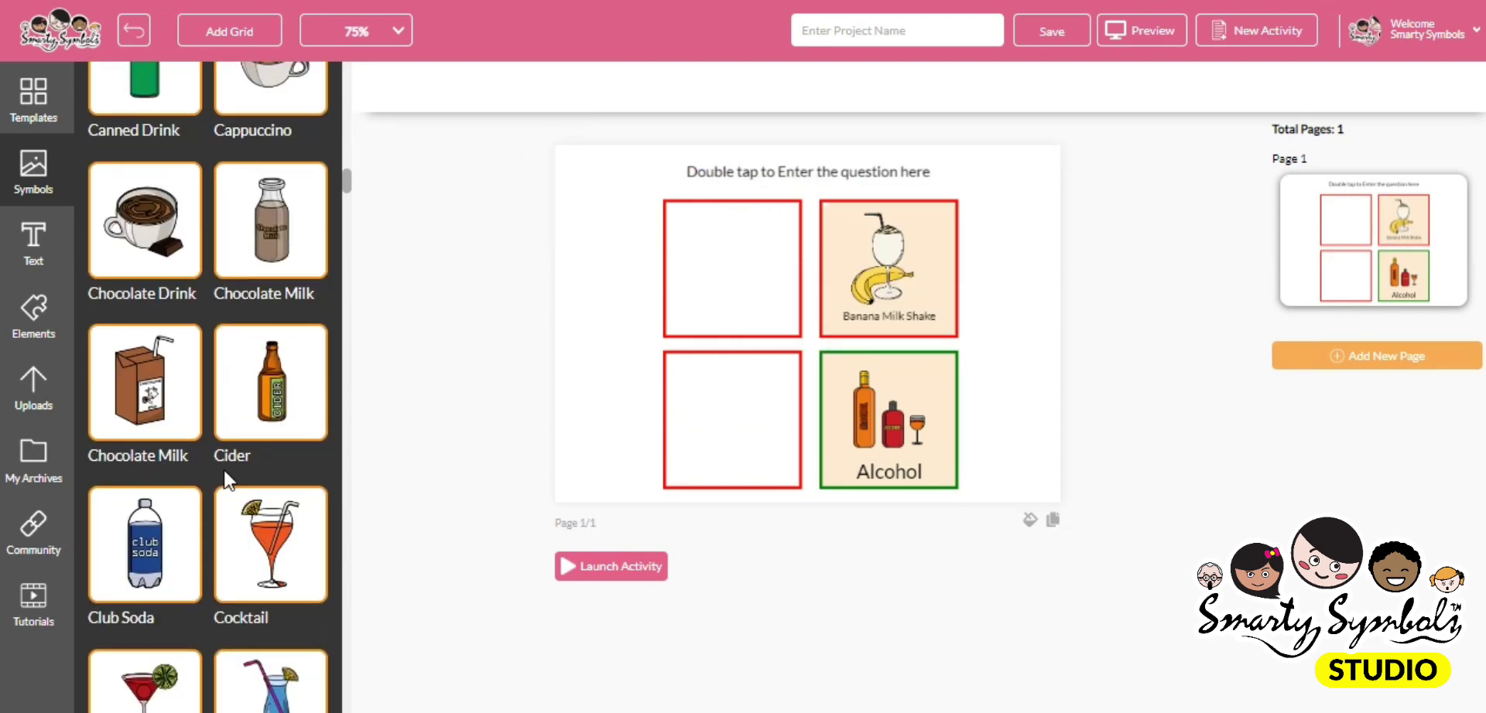
scroll(225, 476, "down", 3)
left_click_drag(151, 182, 728, 263)
- Fill the remaining empty red answer box, below Chocolate Milk, with the Fresh Juice symbol
scroll(235, 533, "down", 7)
scroll(235, 533, "down", 15)
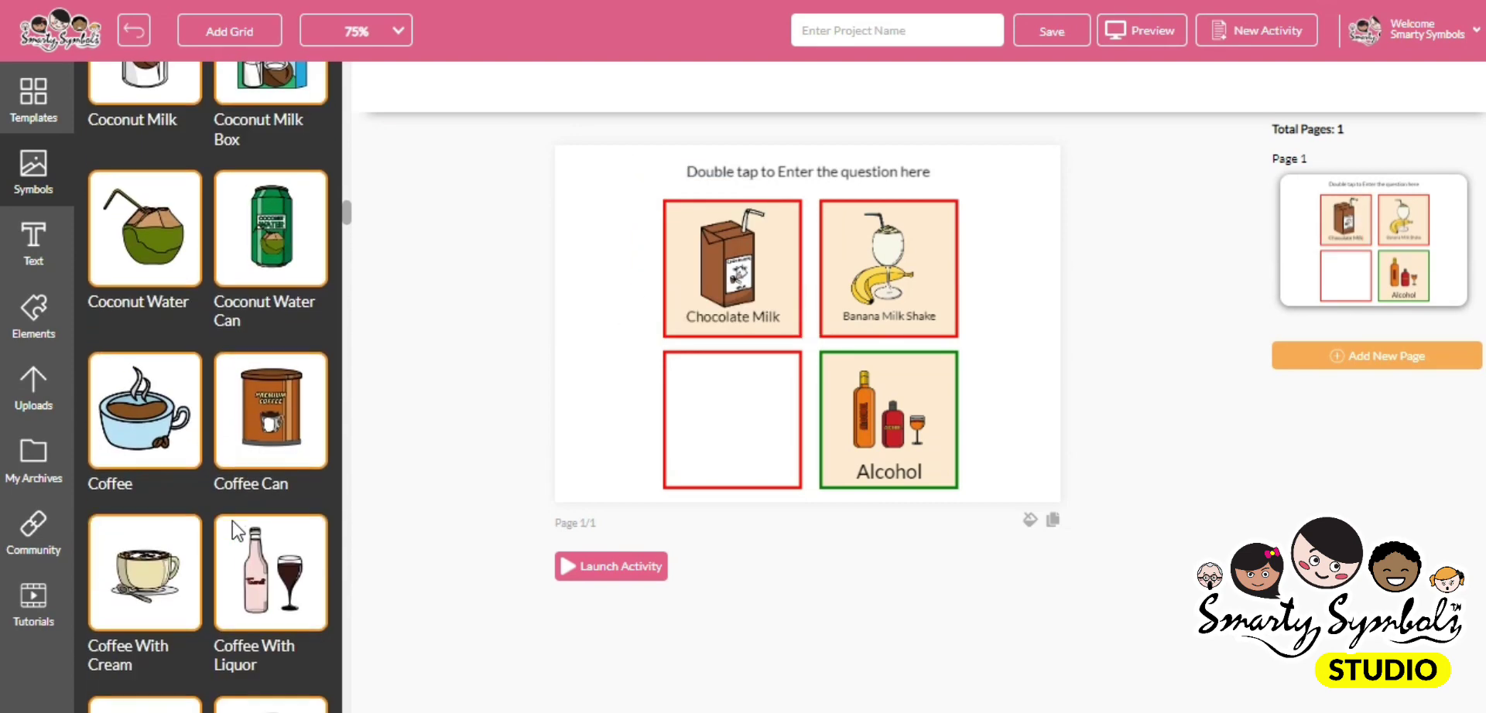
scroll(240, 533, "down", 12)
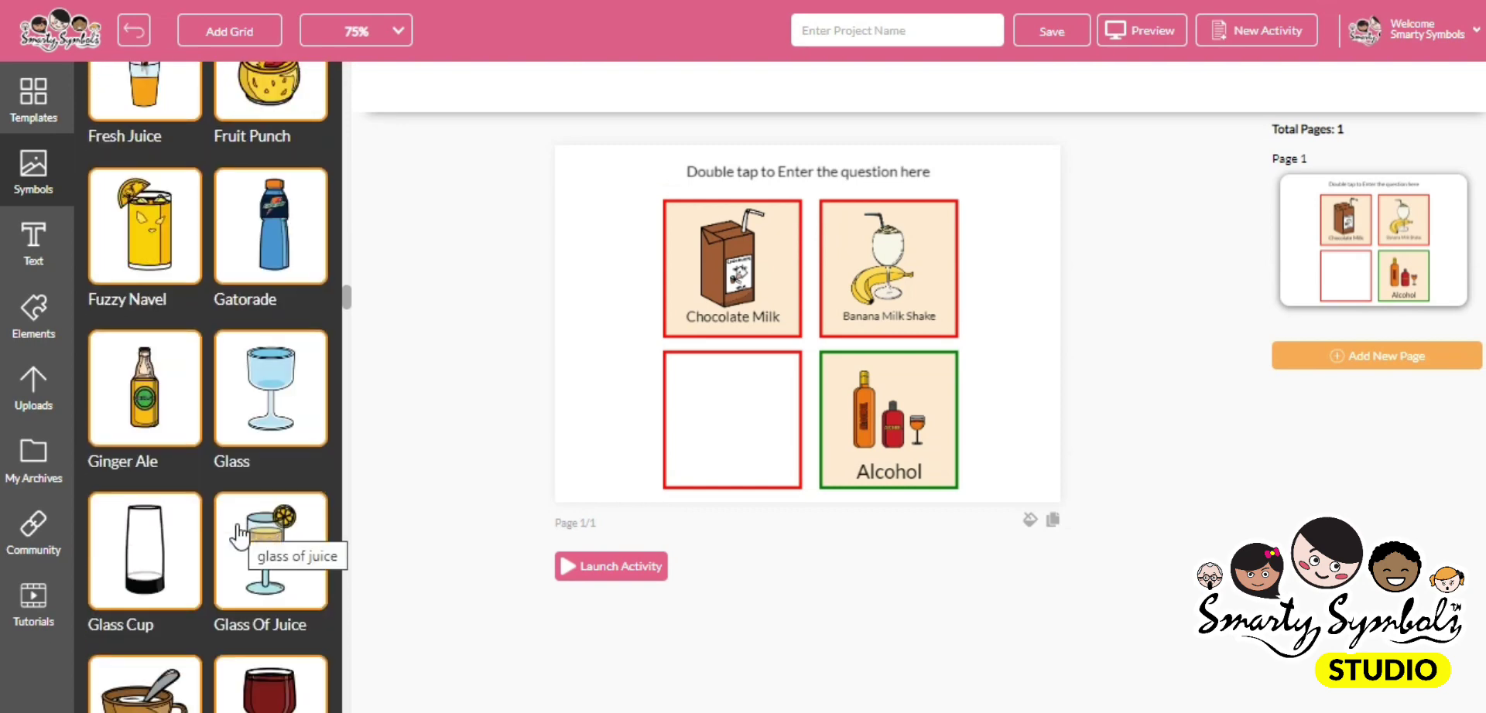
left_click_drag(141, 104, 723, 424)
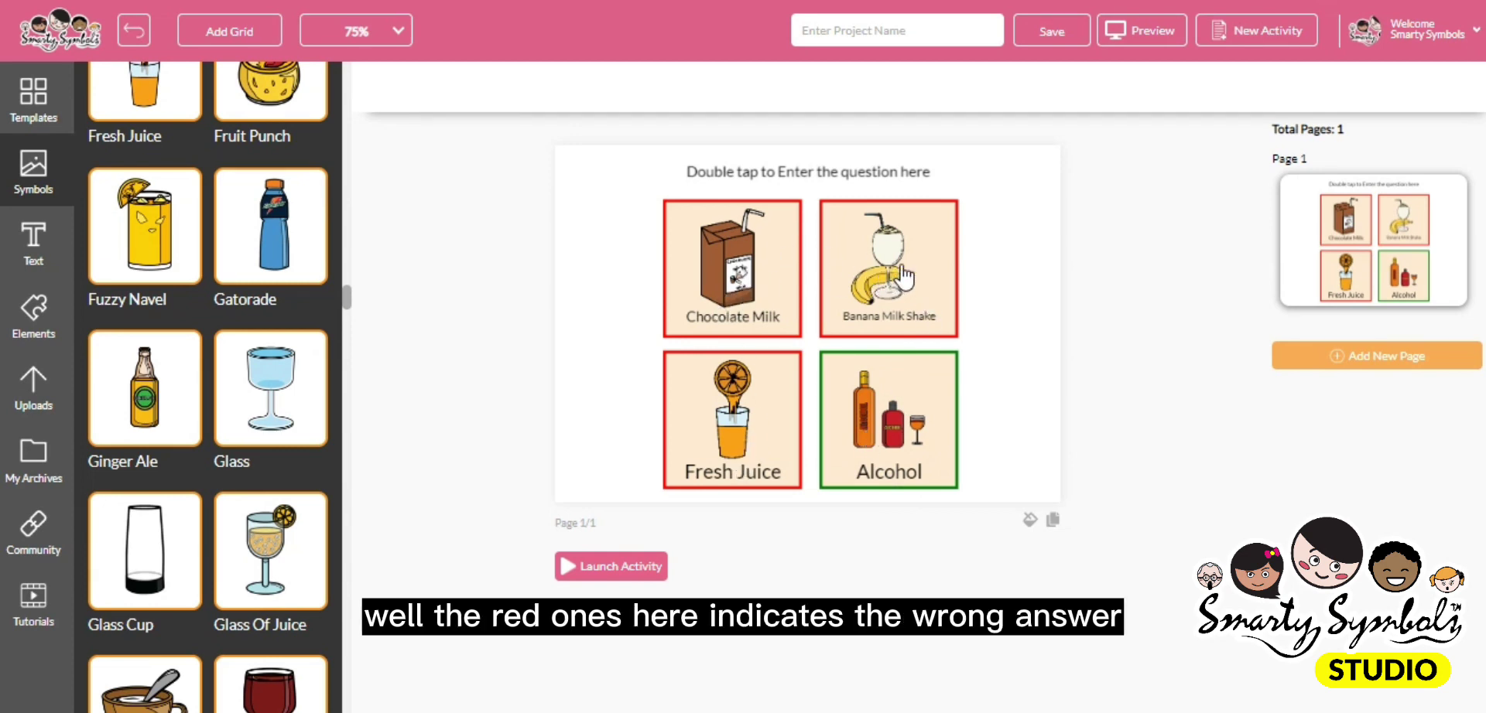
- Replace the placeholder question text above the answer boxes with "Which drink is not healthy?"
double_click(869, 173)
left_click_drag(942, 173, 711, 172)
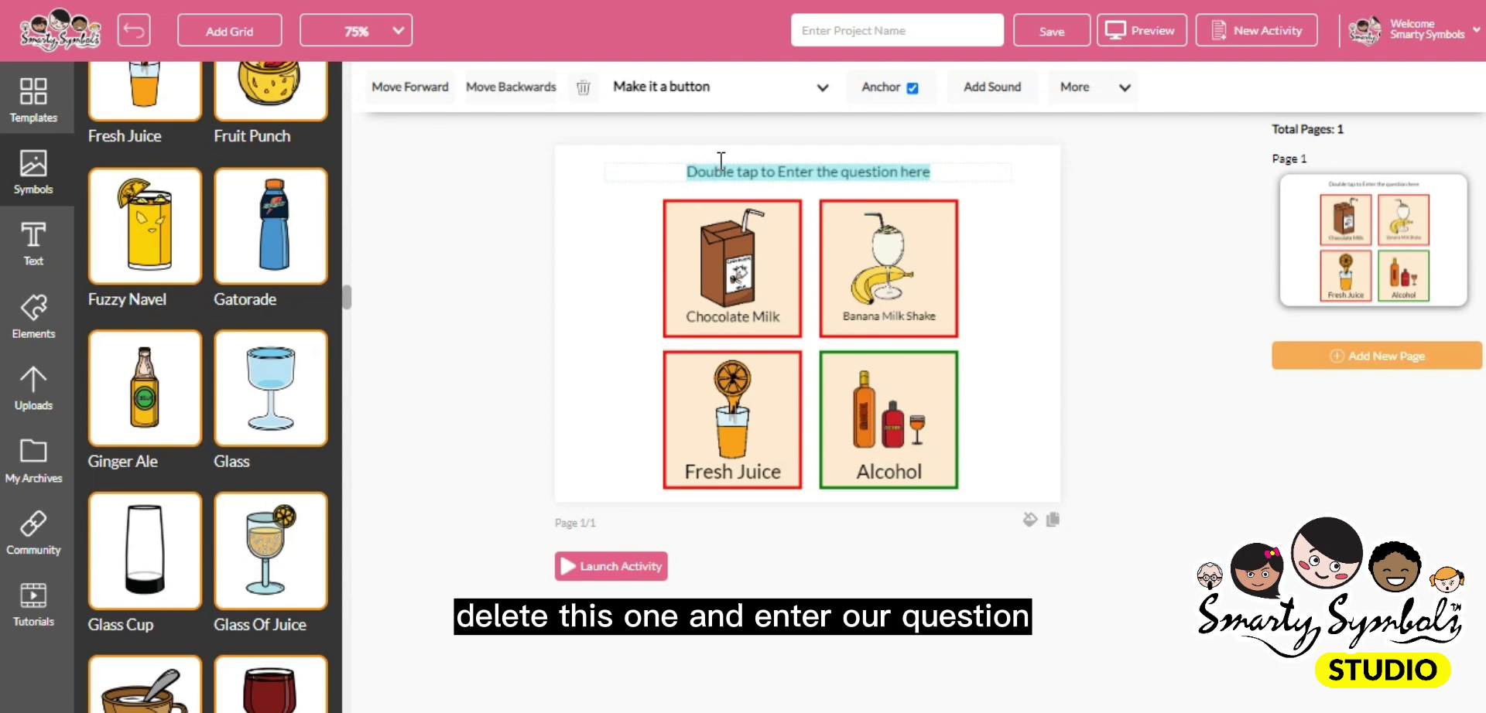
key("BackSpace")
type("W")
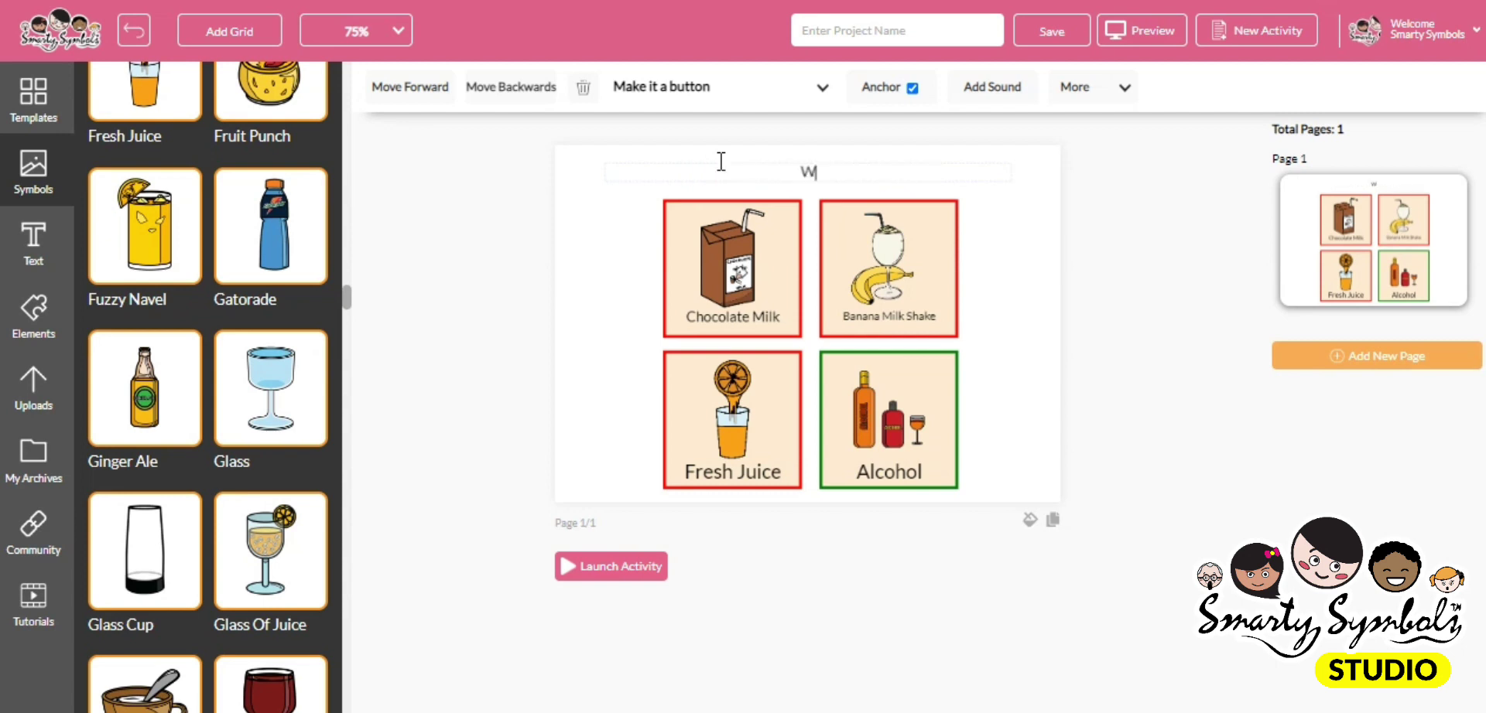
type("hich dr")
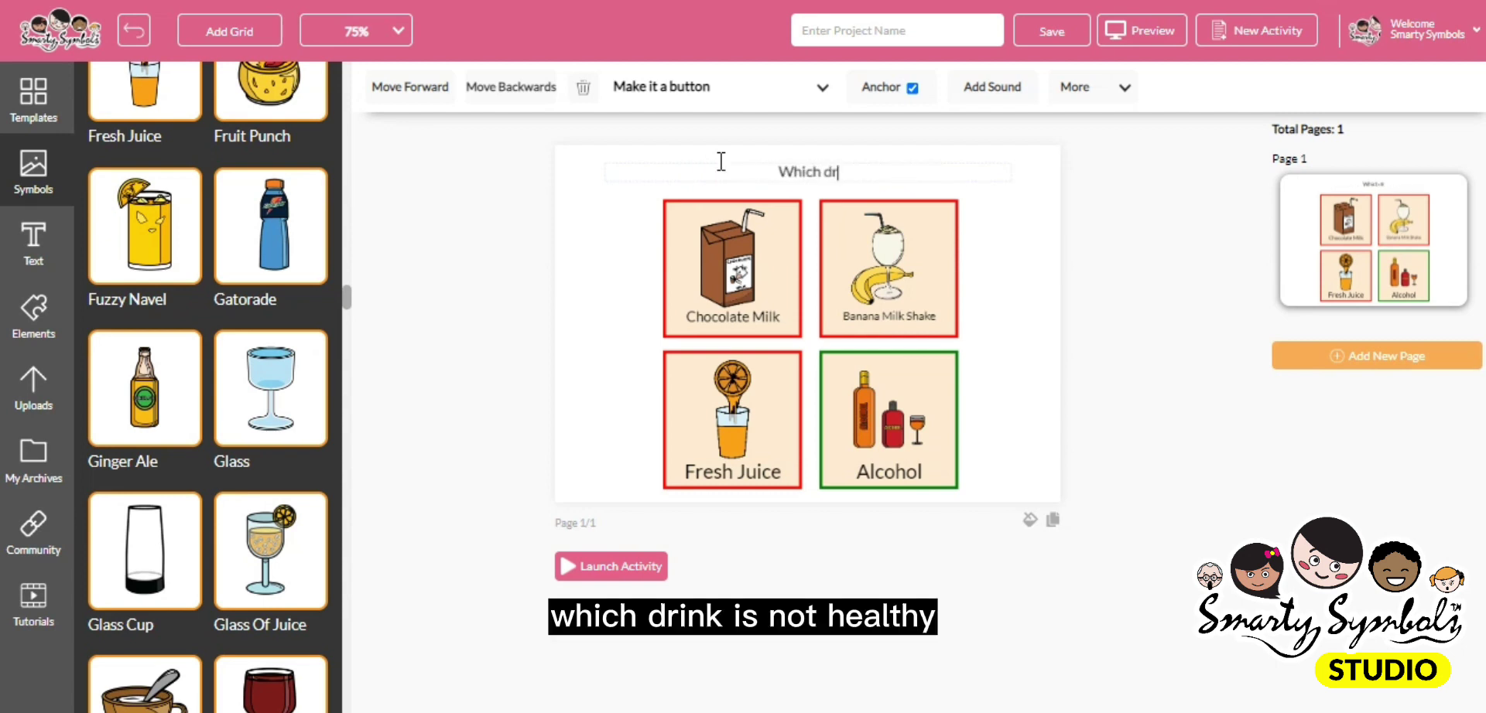
type("ink is no")
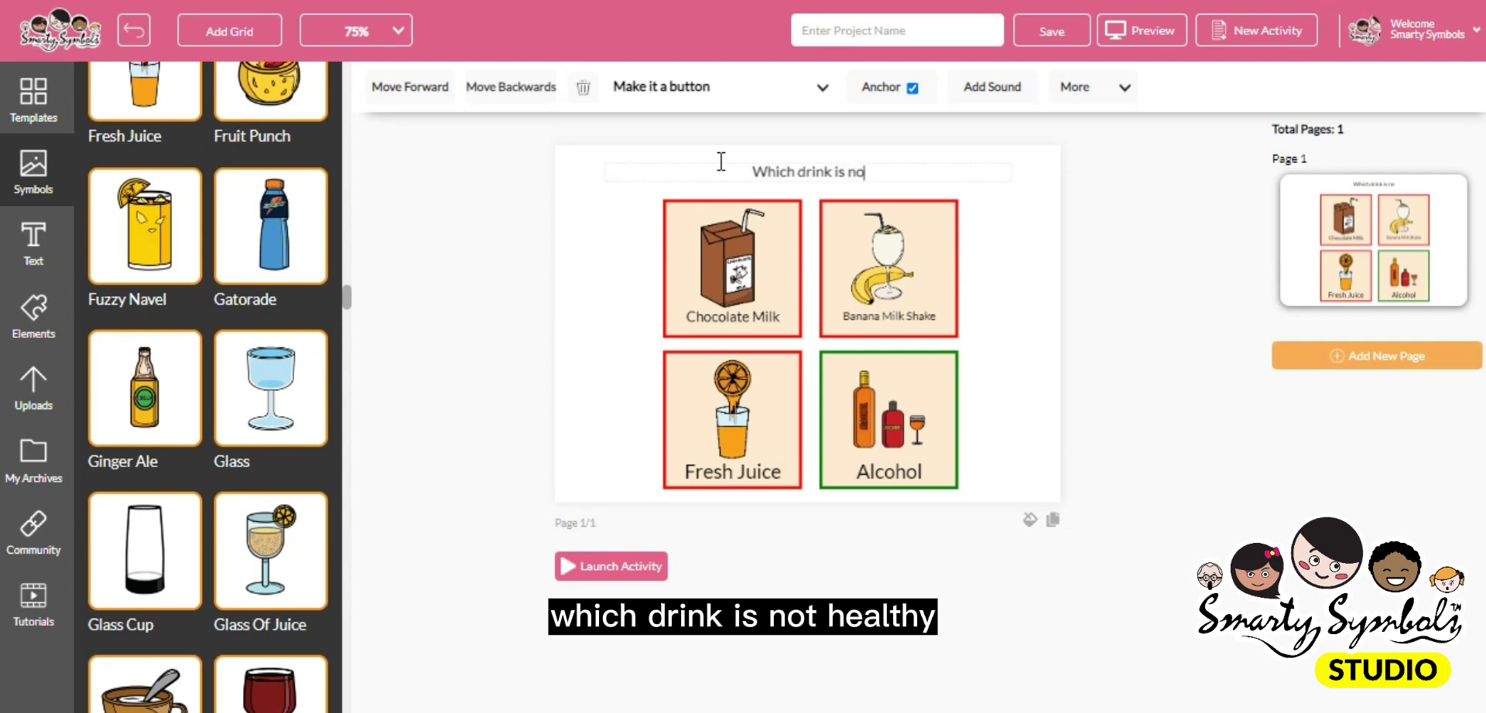
type("t heal")
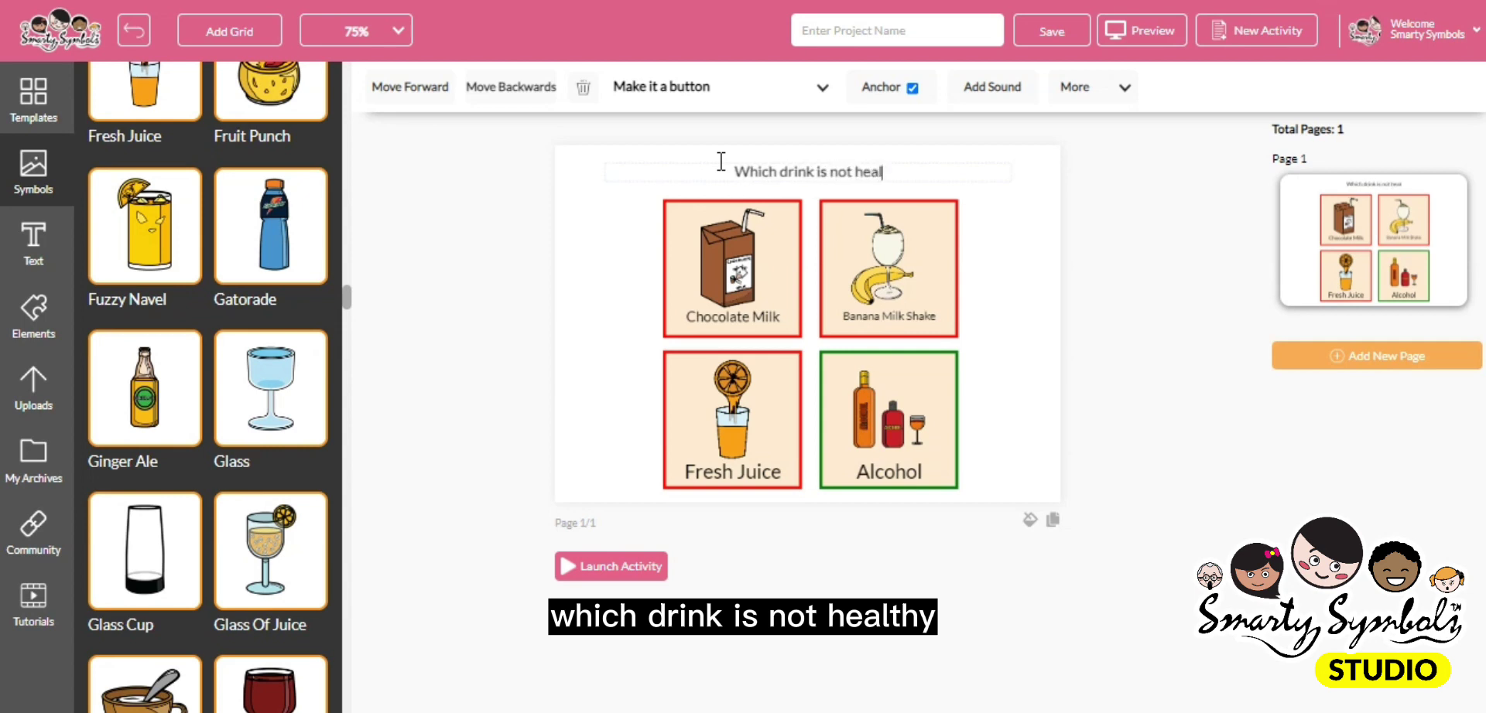
type("thy?")
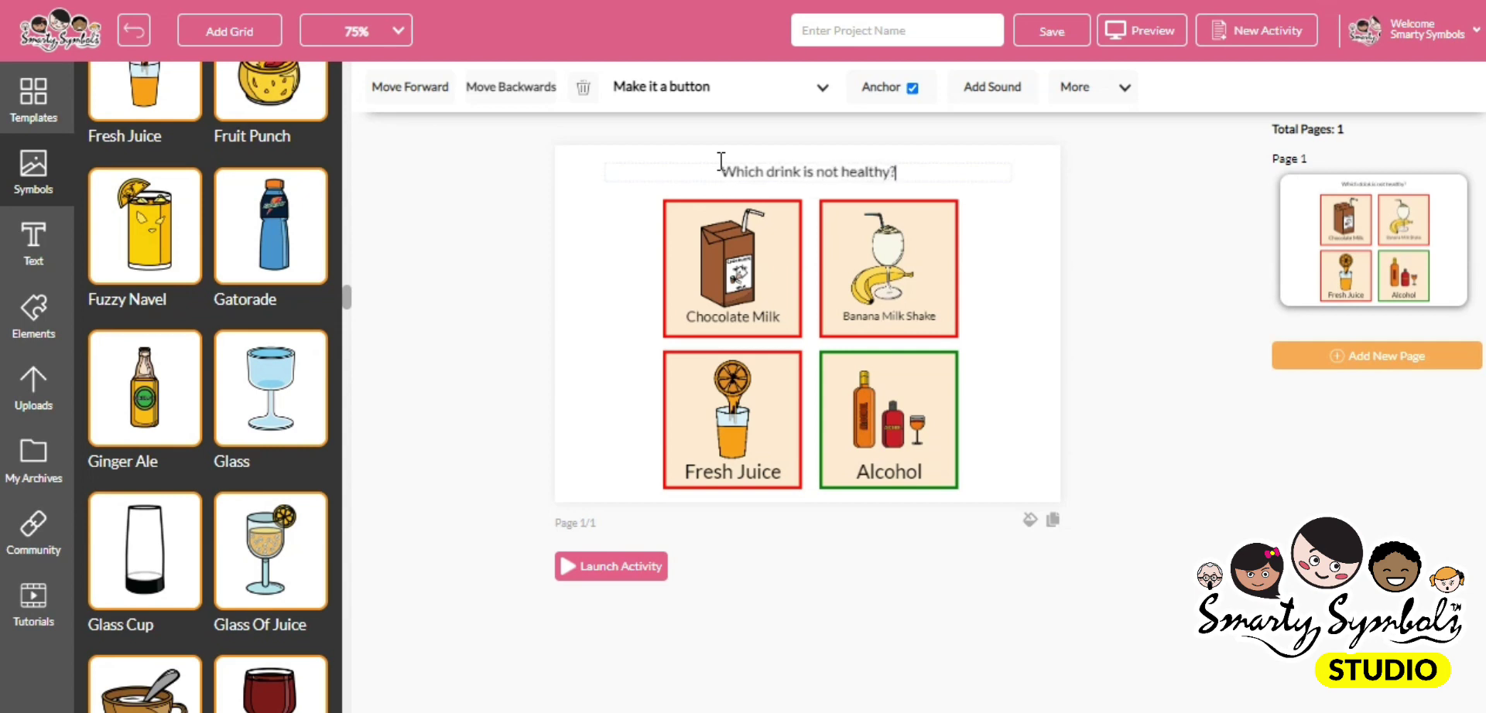
left_click(1005, 215)
- Record a voice clip reading the question aloud and attach it to the question text
left_click(828, 182)
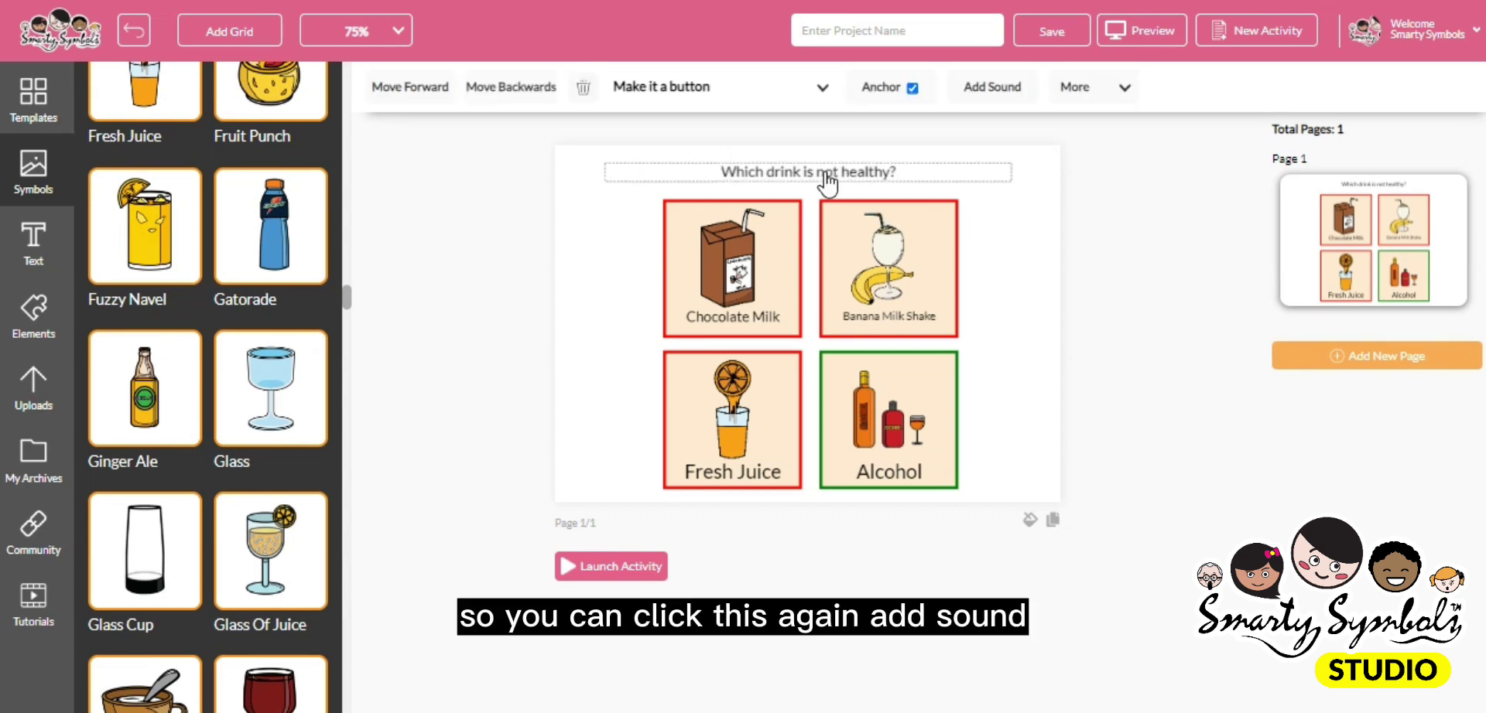
left_click(977, 91)
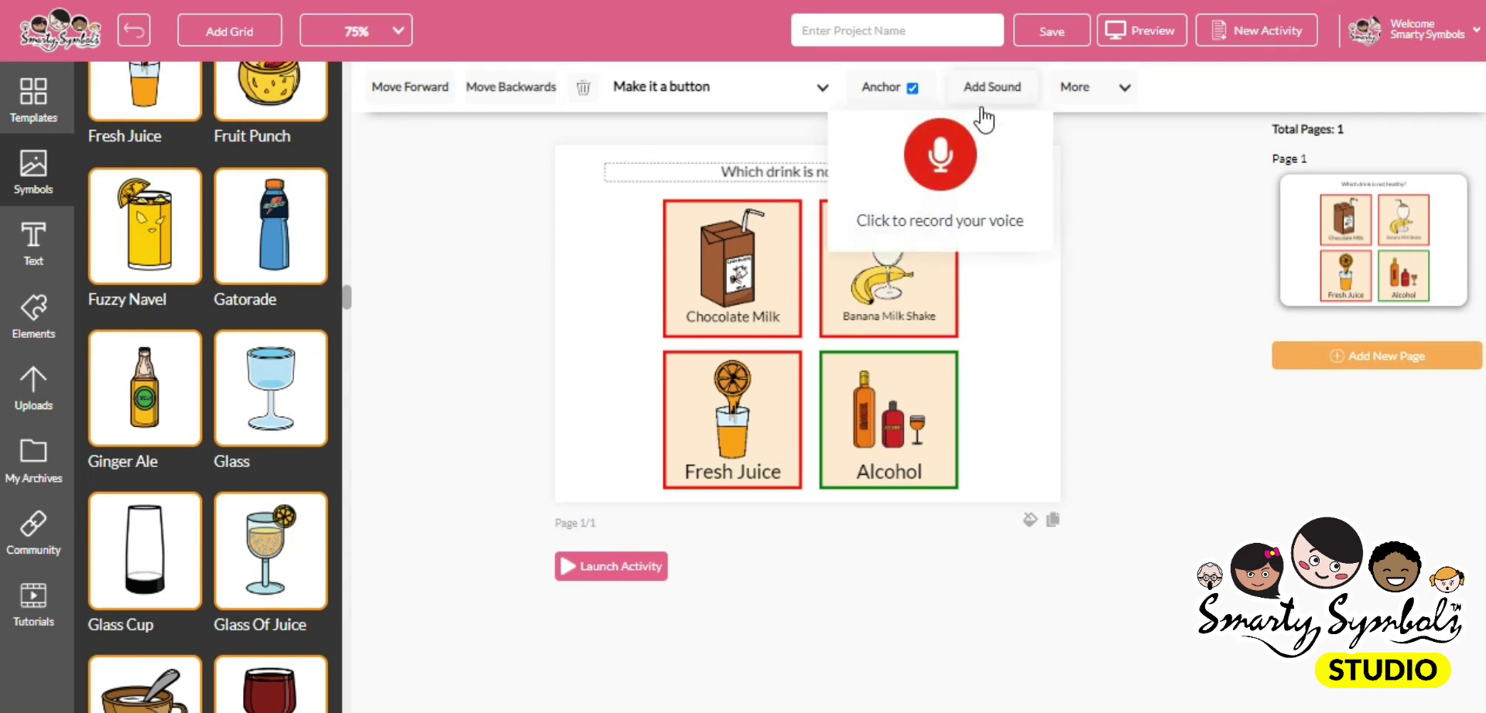
left_click(944, 177)
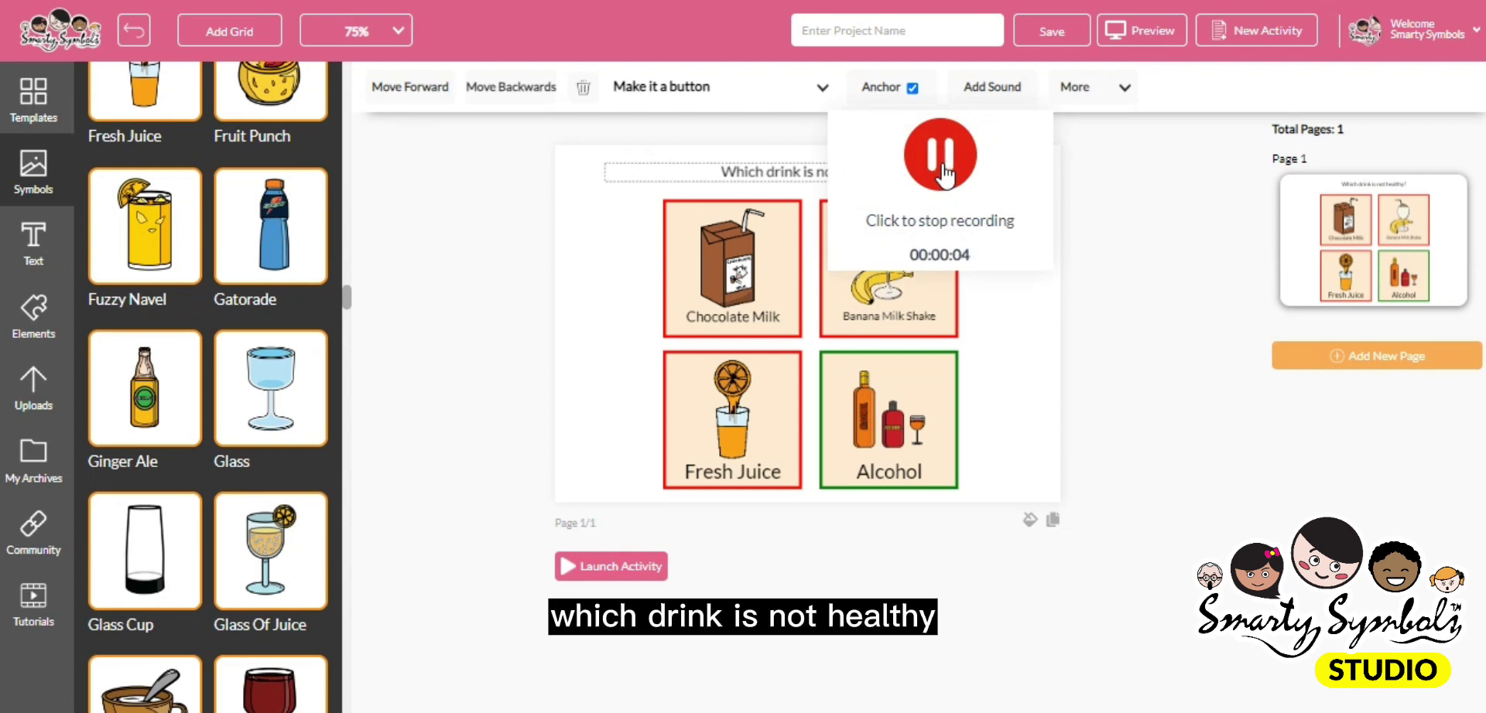
left_click(941, 159)
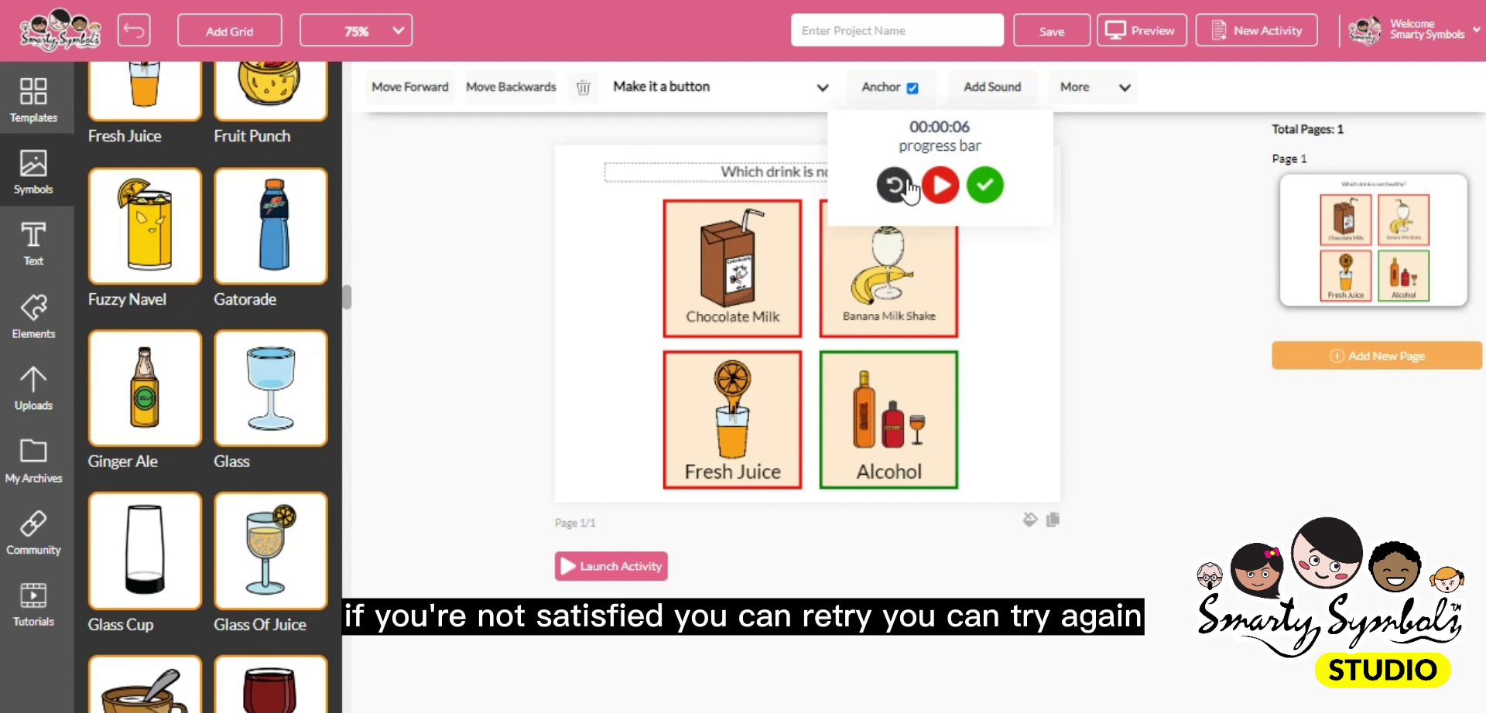
left_click(985, 193)
left_click(1003, 267)
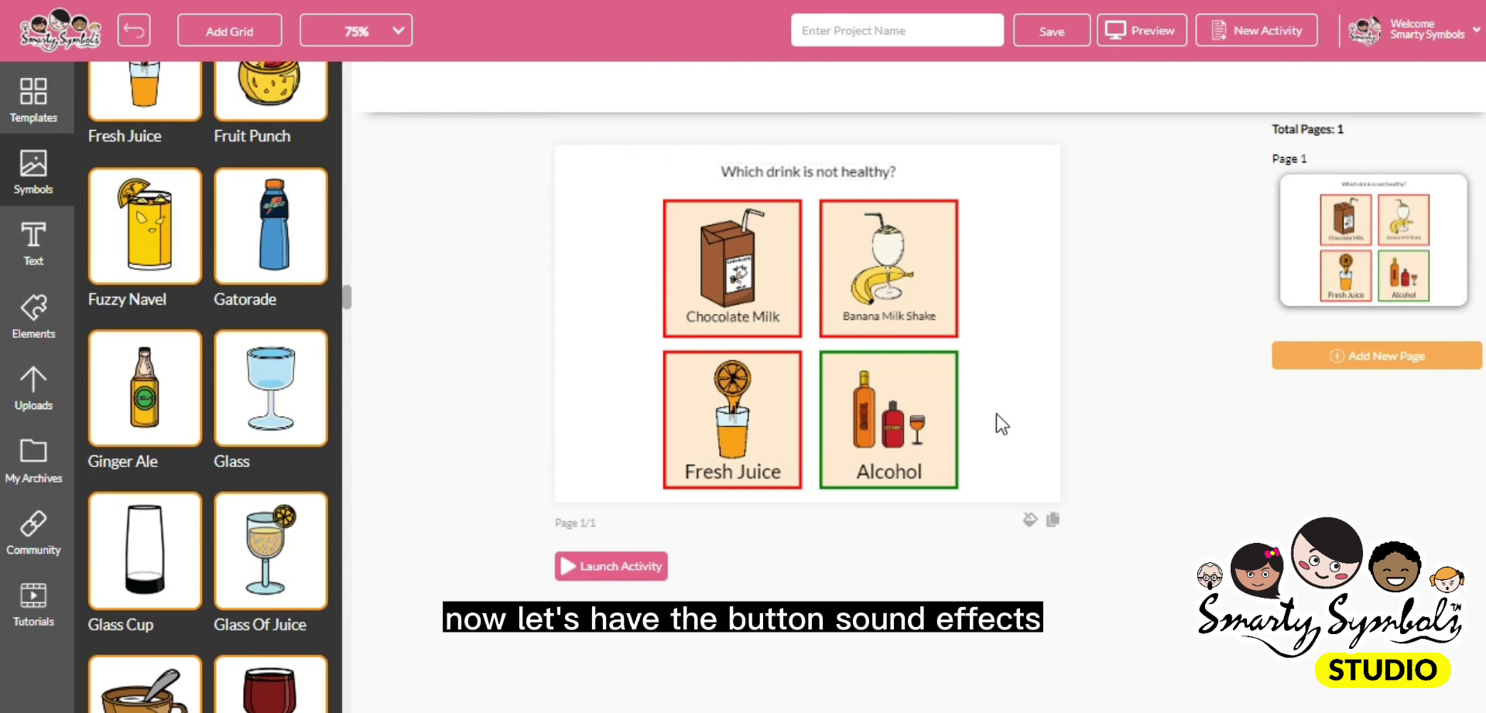
- Preview the four correct-answer sound effects for the green Alcohol button with sound enabled, and choose sound 1
left_click(932, 377)
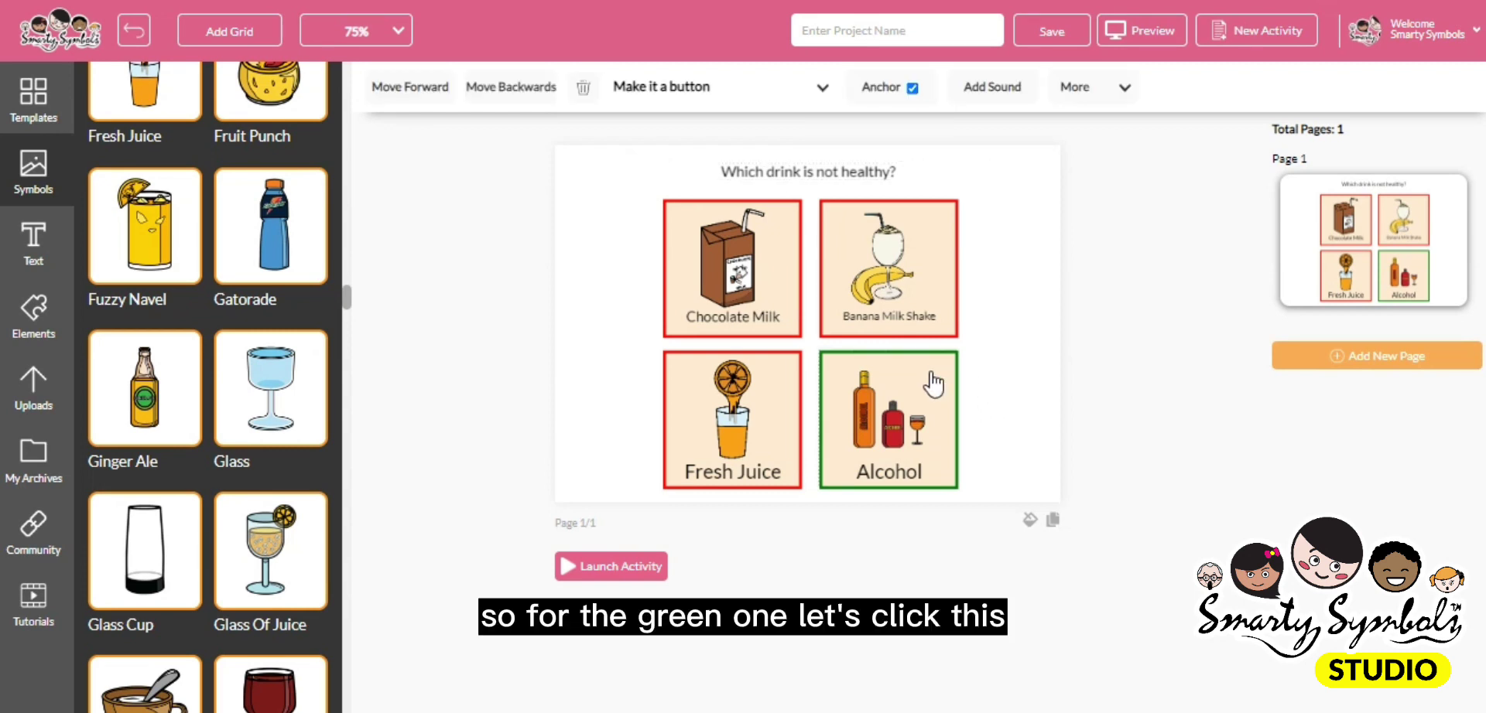
left_click(723, 90)
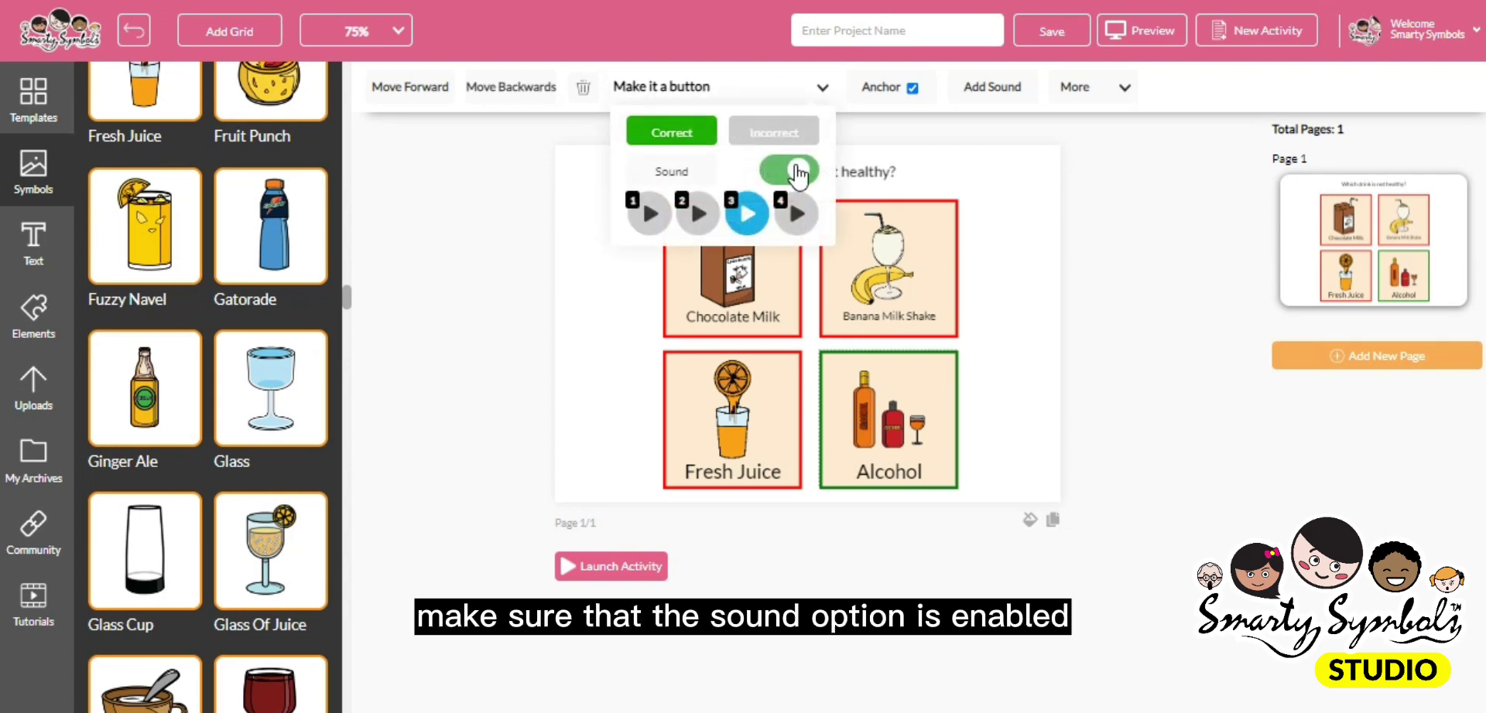
left_click(789, 173)
left_click(789, 174)
left_click(650, 215)
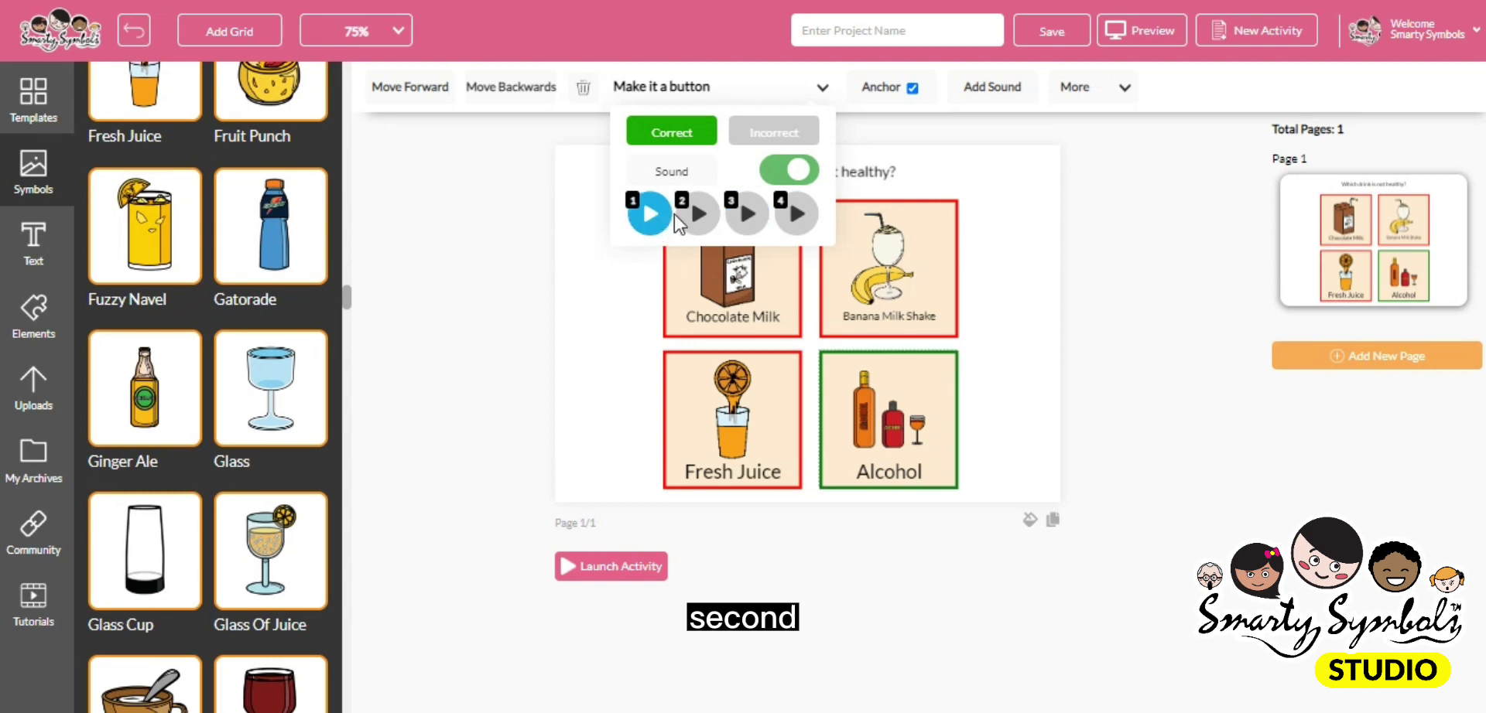
left_click(686, 221)
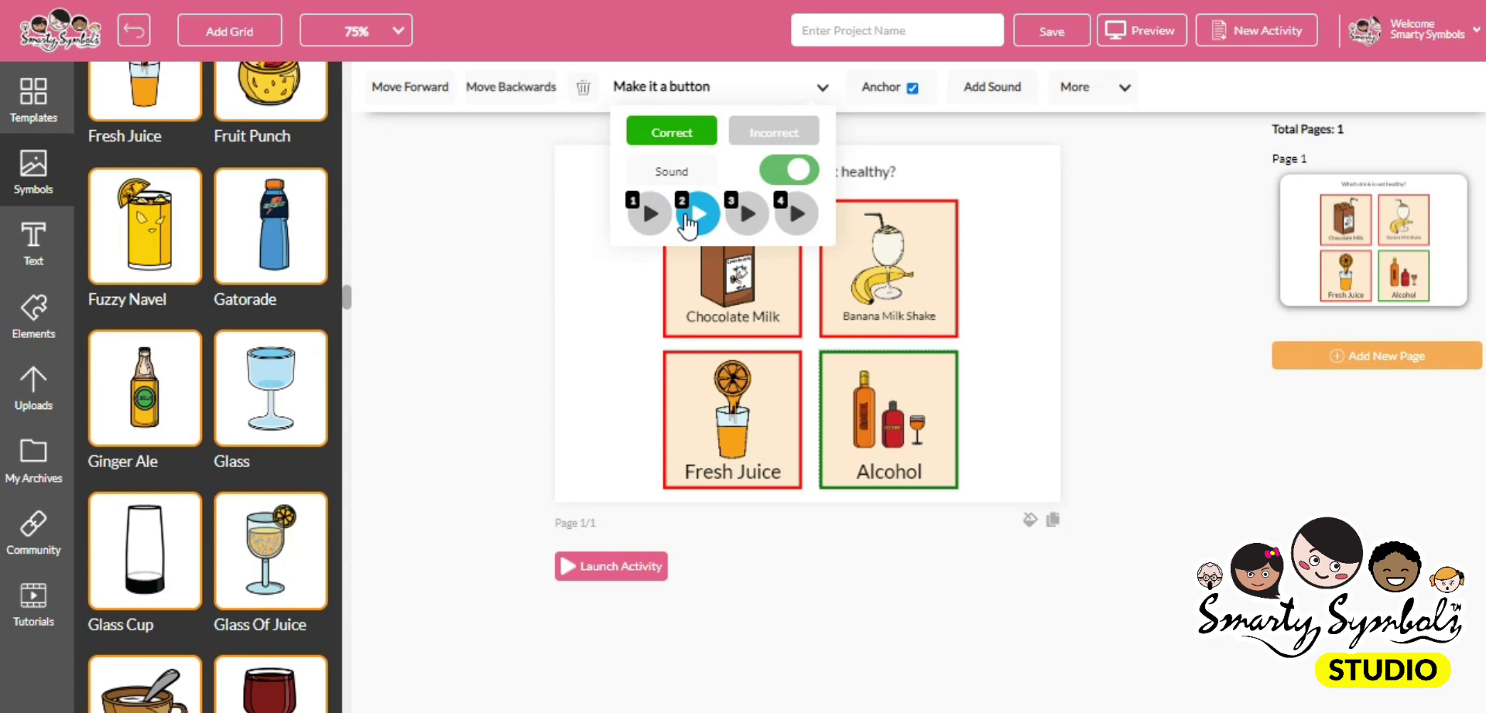
left_click(752, 221)
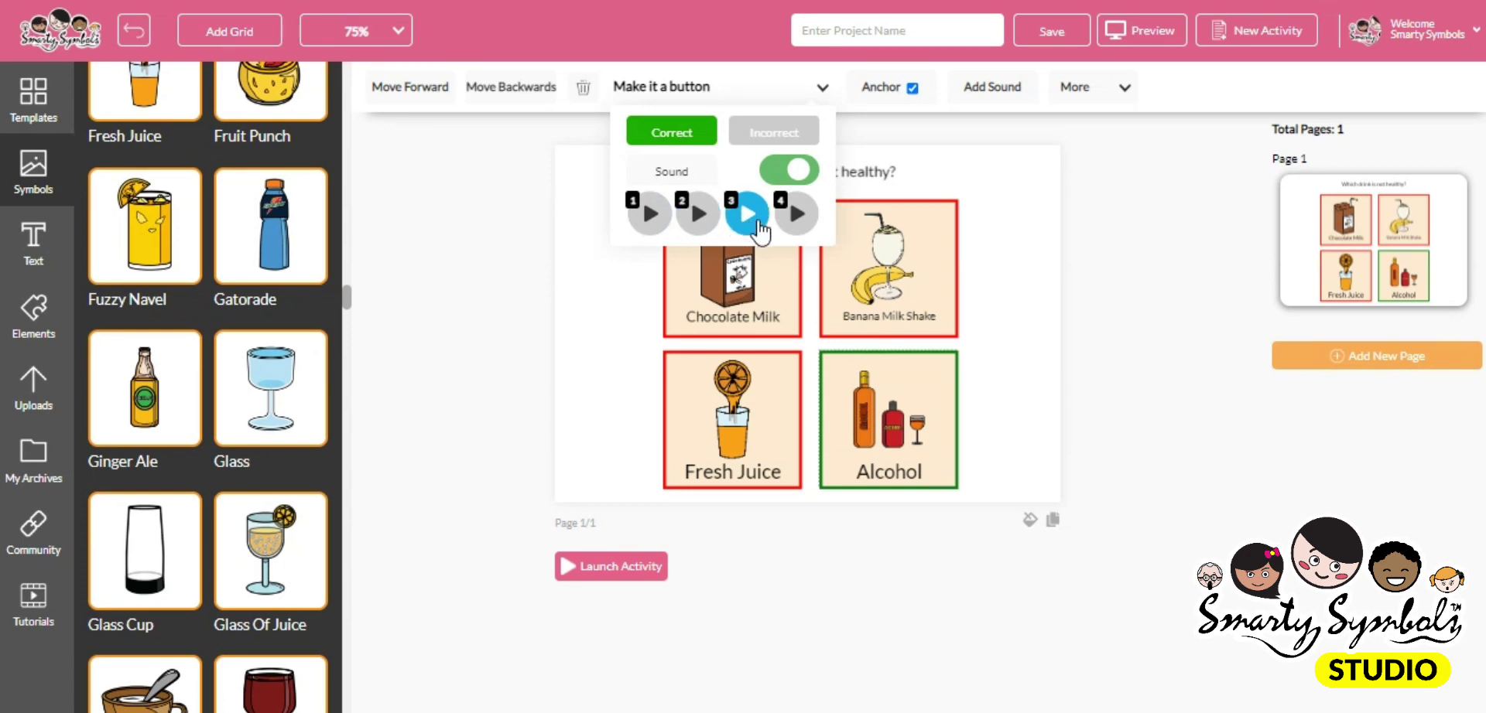
left_click(790, 216)
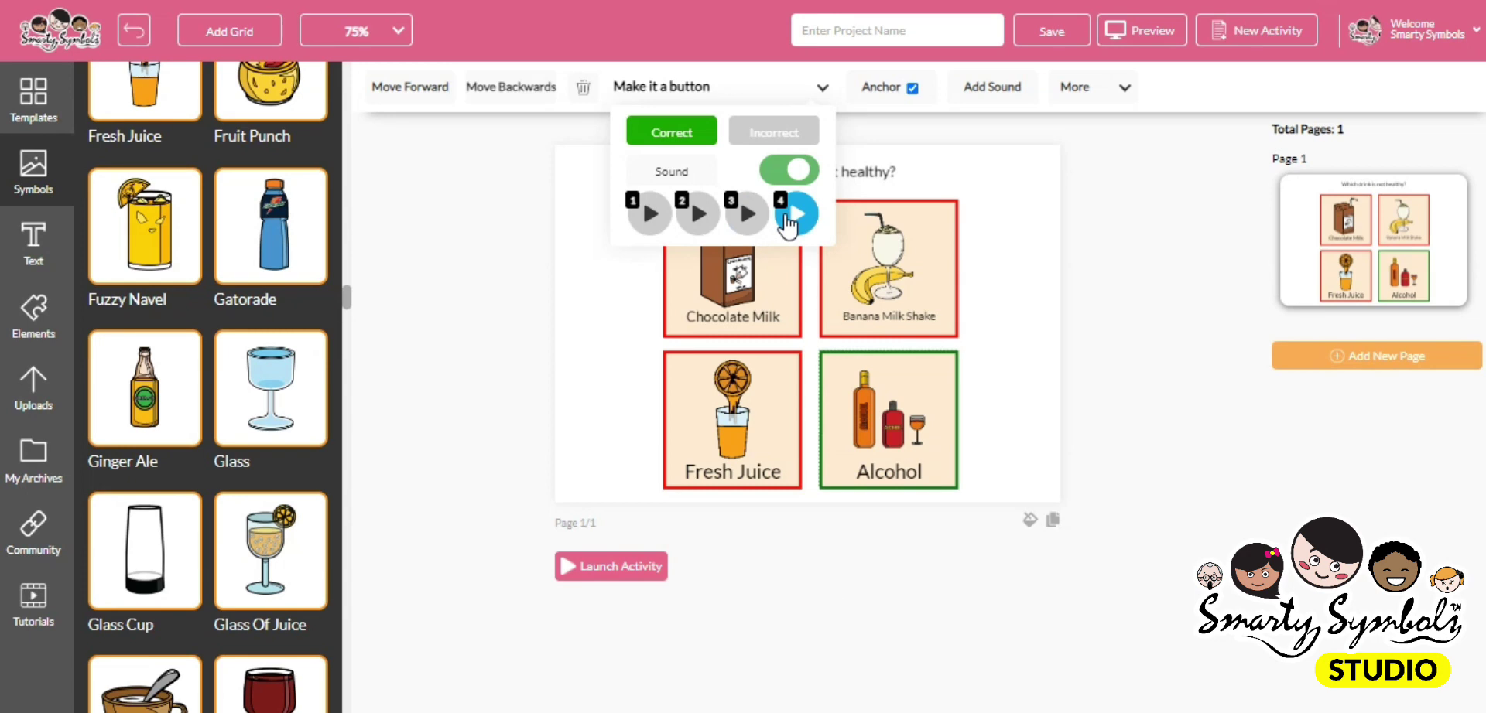
left_click(650, 215)
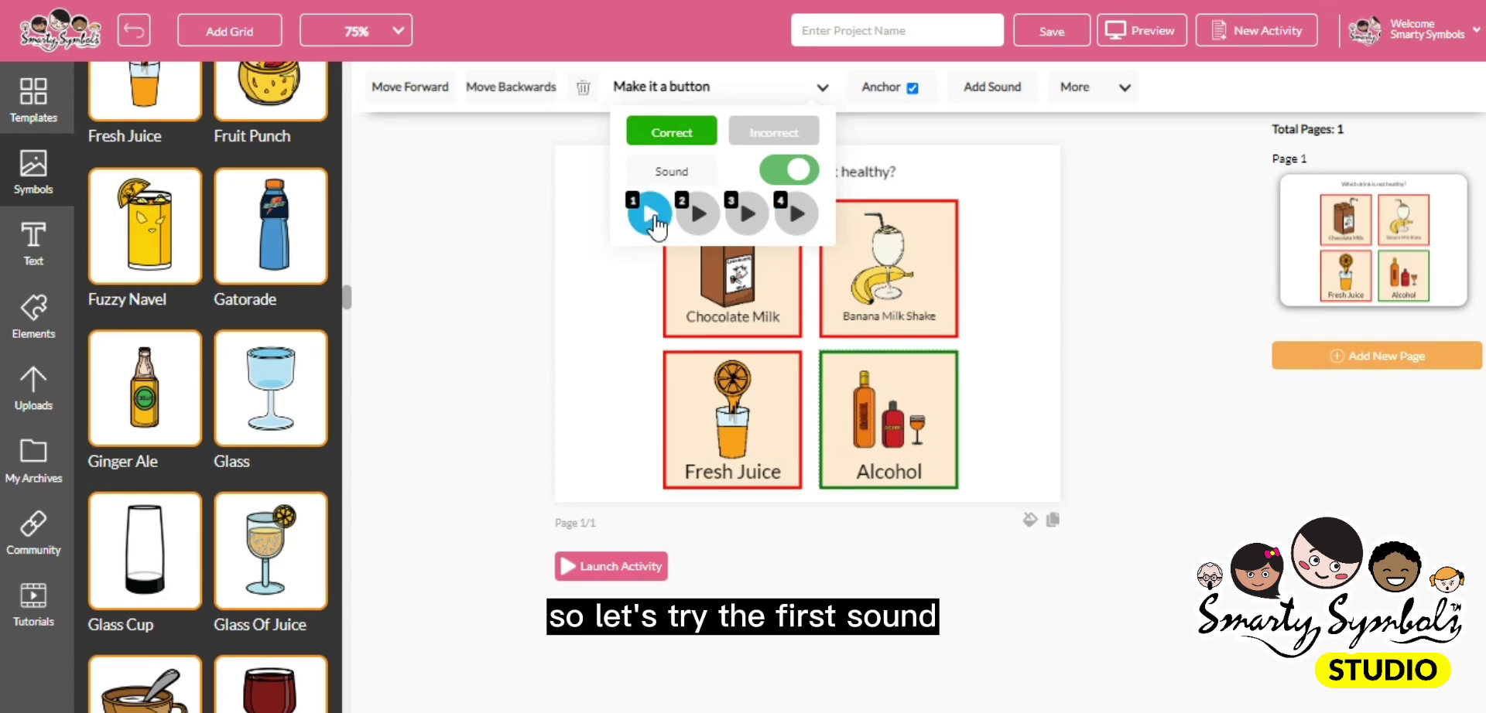
left_click(998, 312)
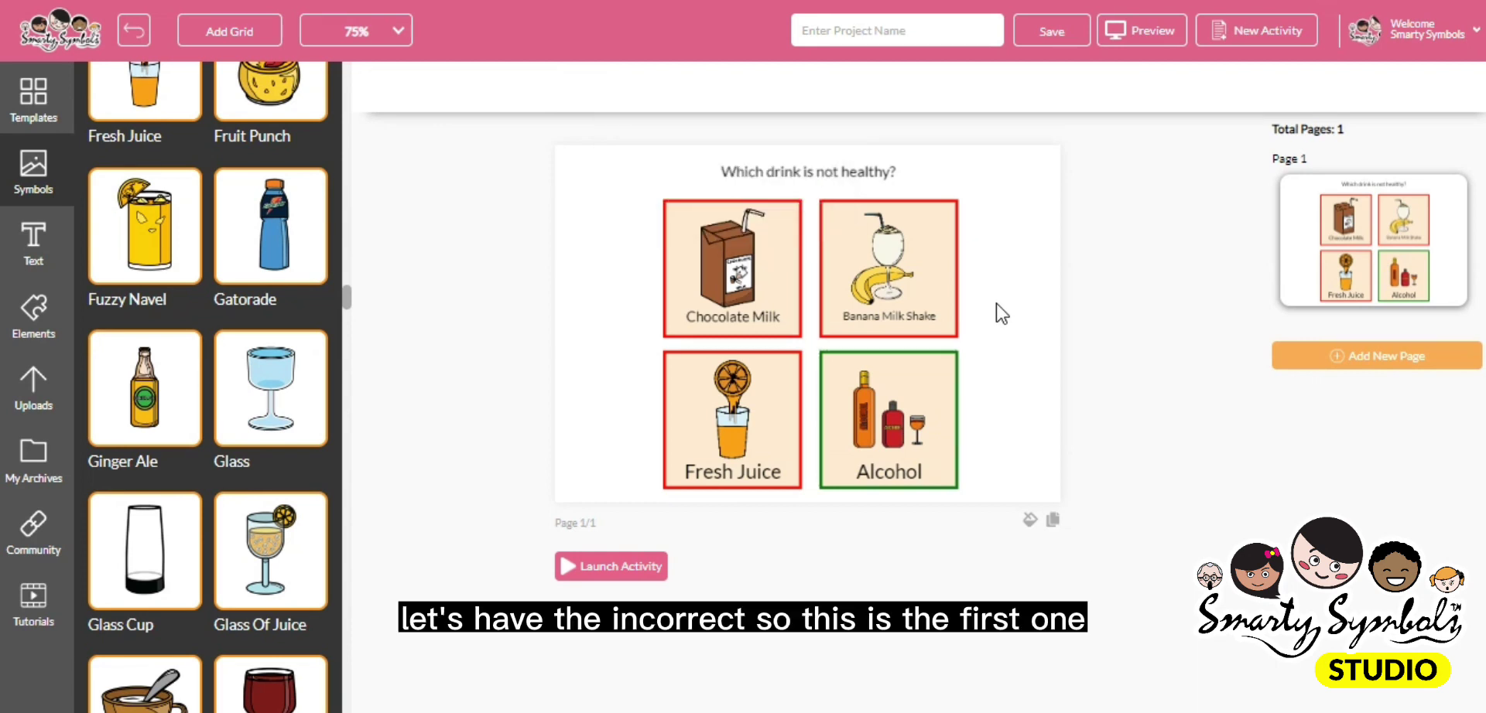
- Preview the four incorrect-answer sound effects for the red Banana Milk Shake button, and choose sound 3
left_click(928, 298)
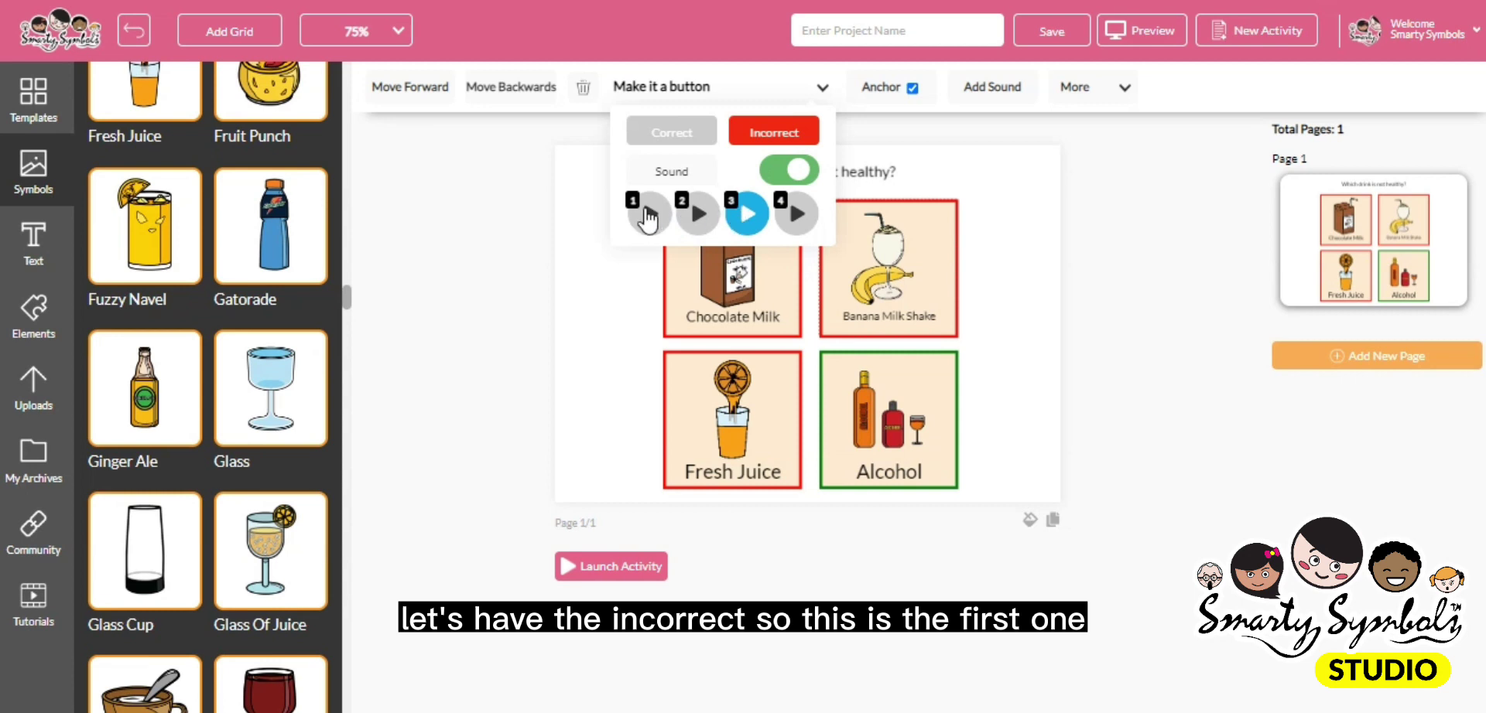
left_click(648, 217)
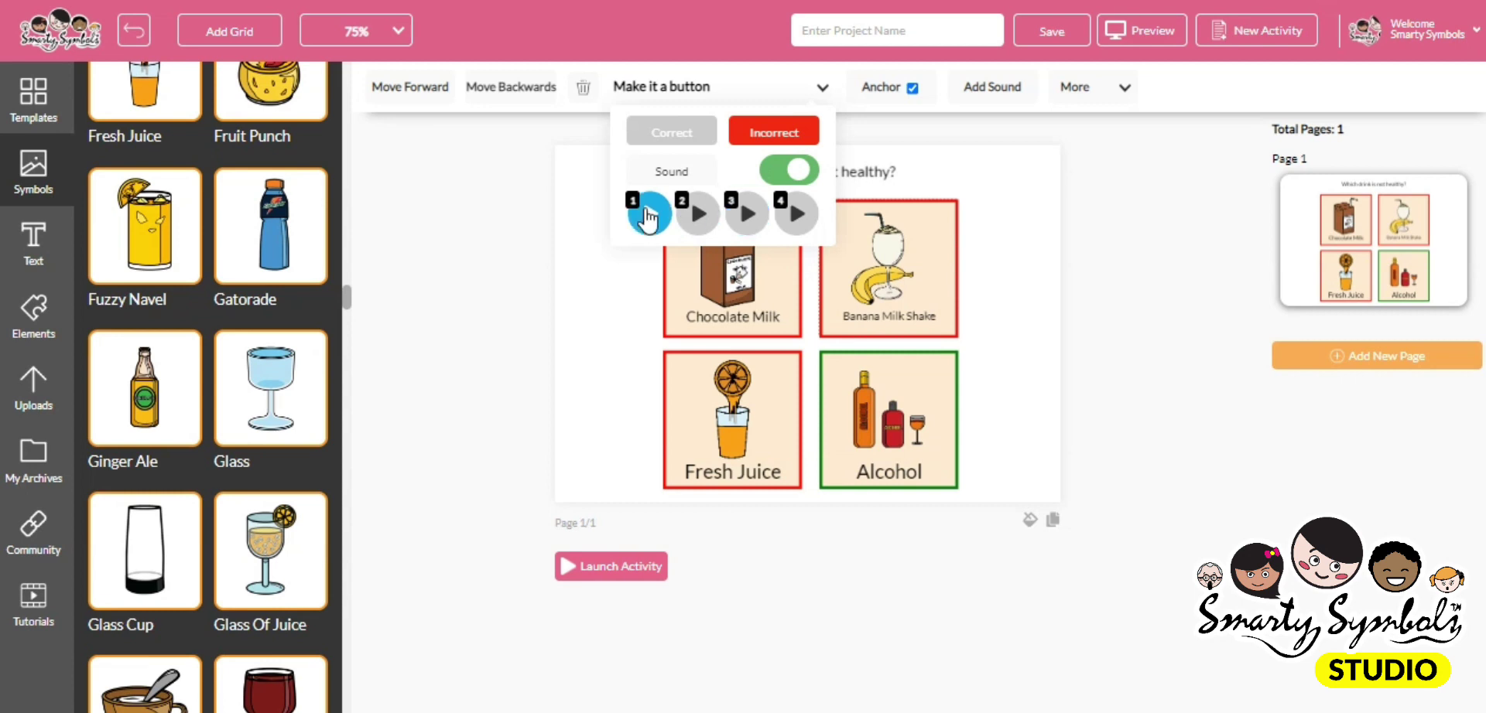
left_click(693, 218)
left_click(748, 217)
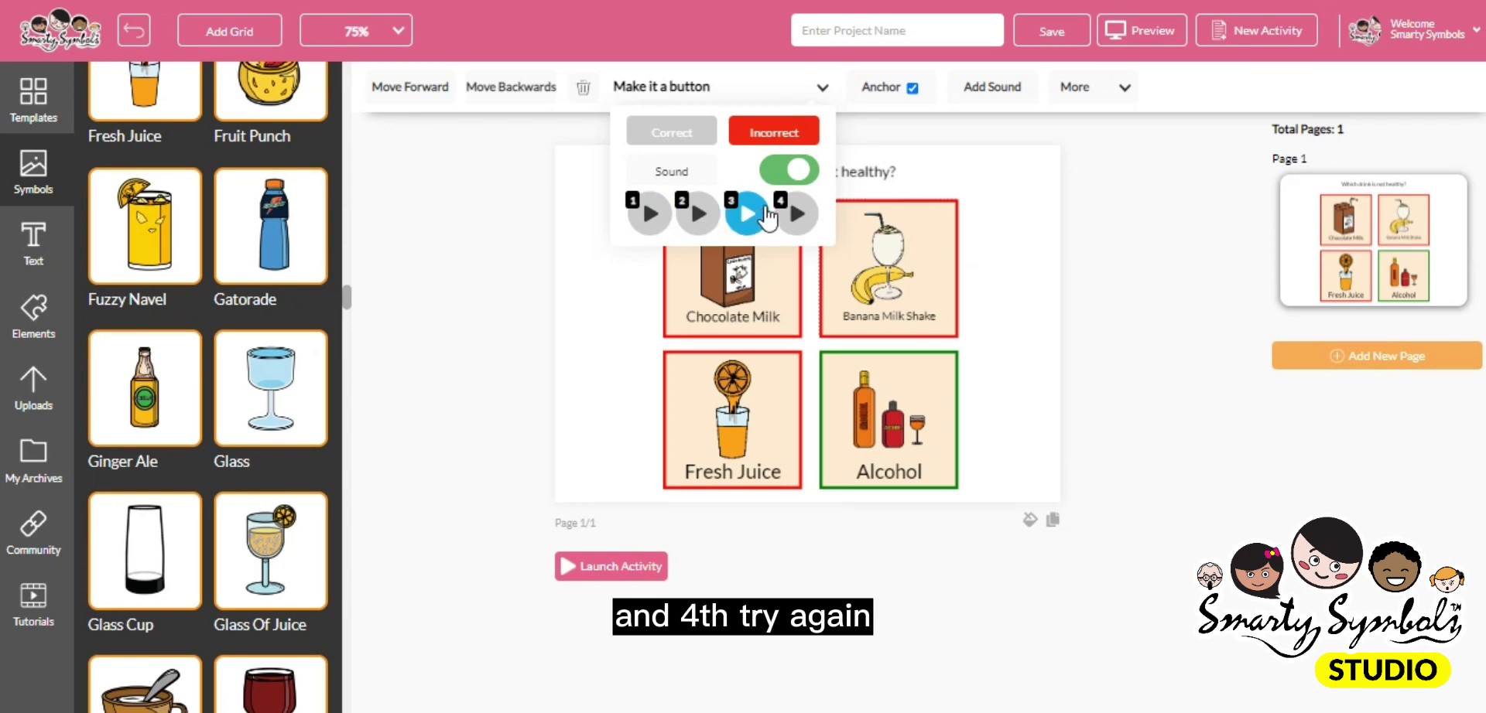
left_click(796, 216)
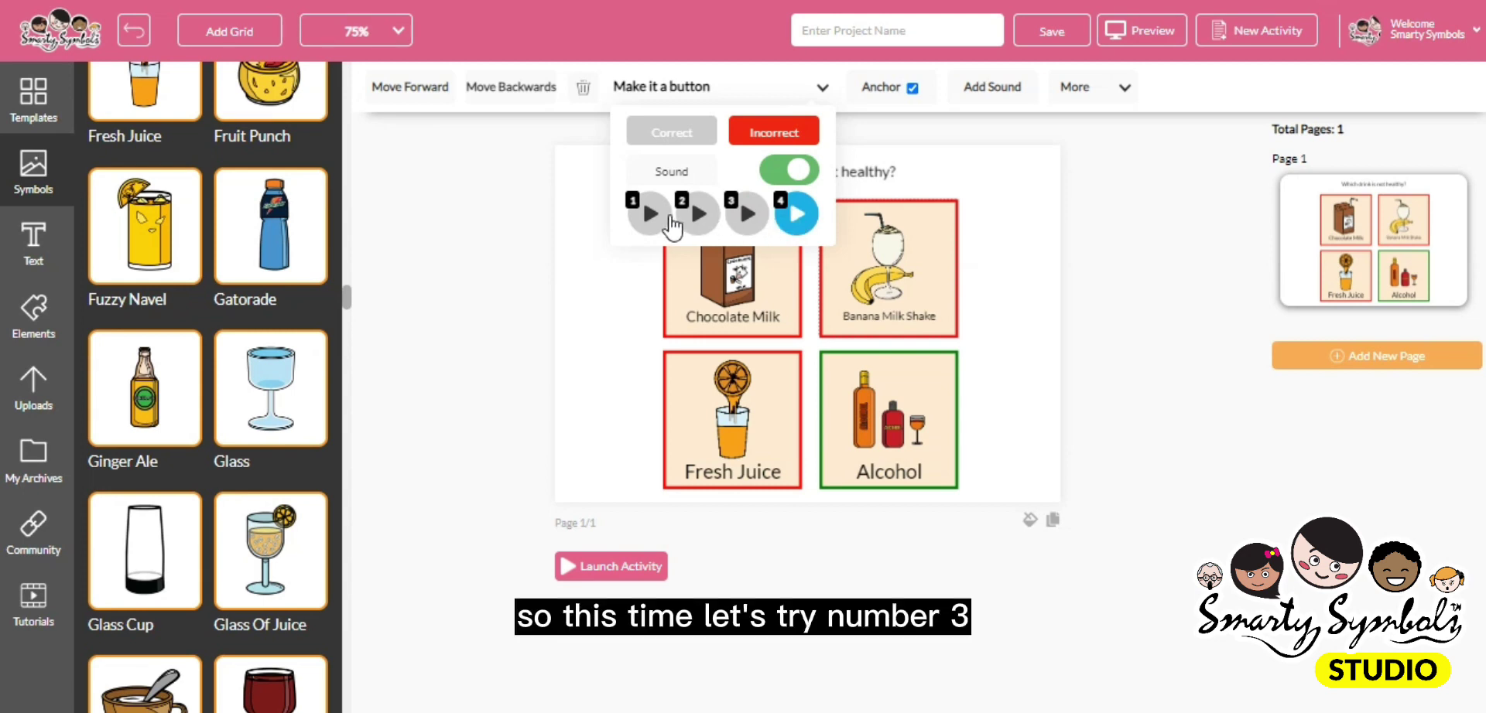
left_click(745, 217)
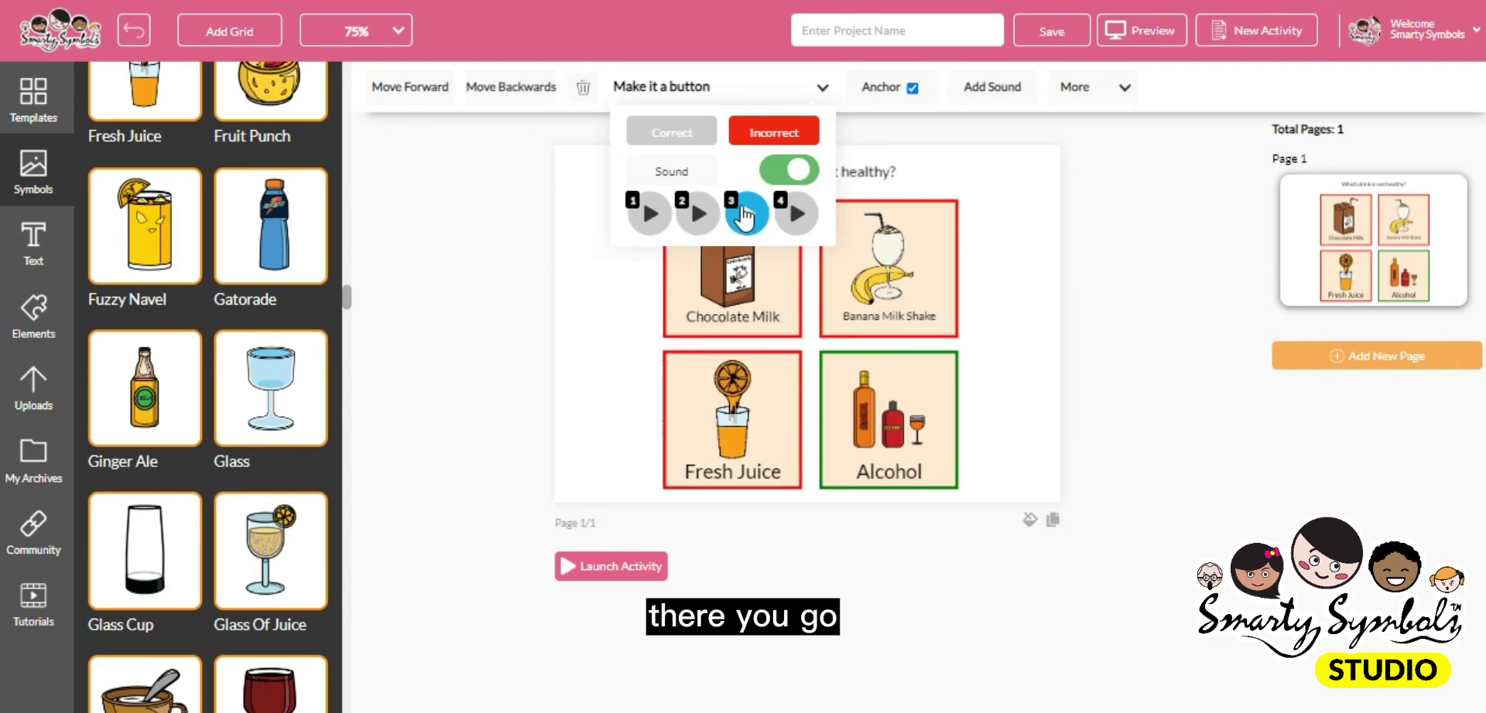
left_click(1022, 286)
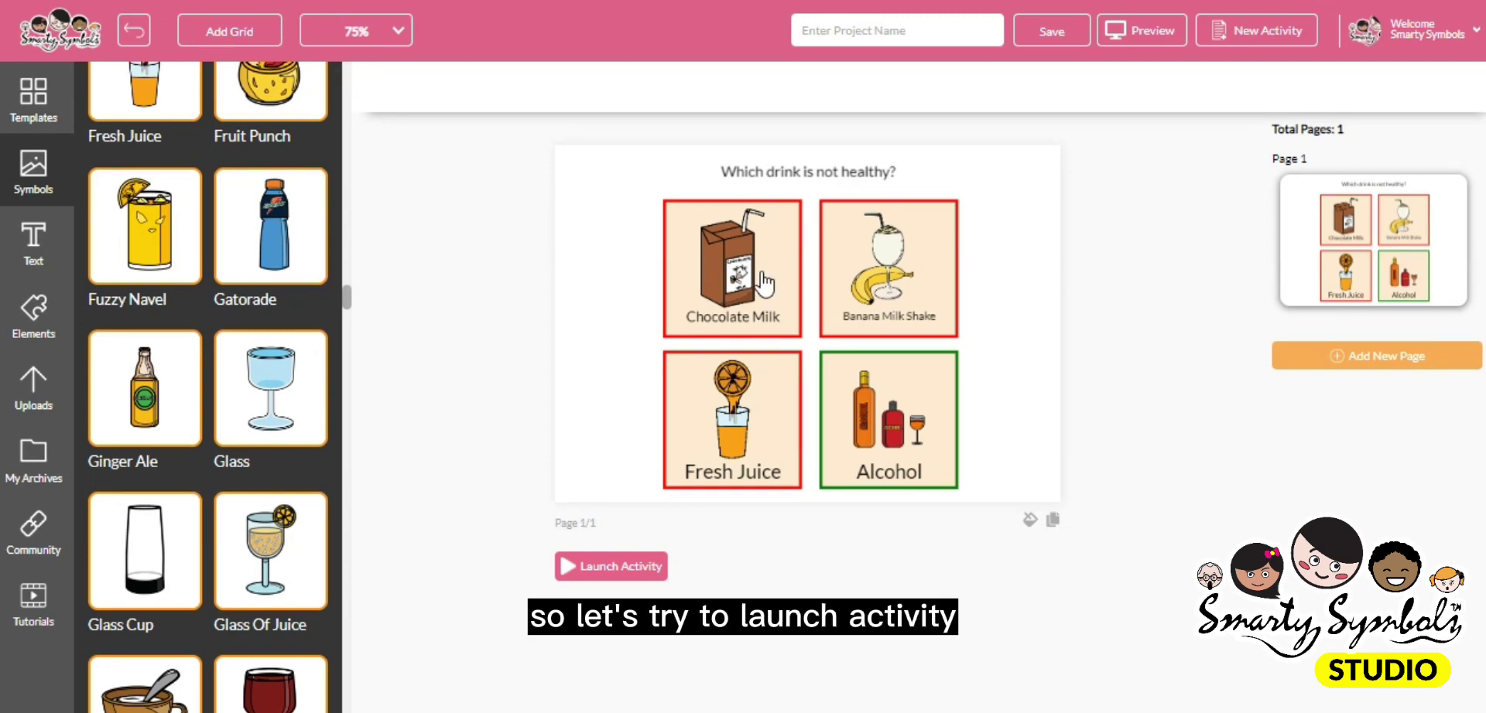
- Launch the activity and save it with the title "Drinks" under the subjects English and Games
left_click(611, 569)
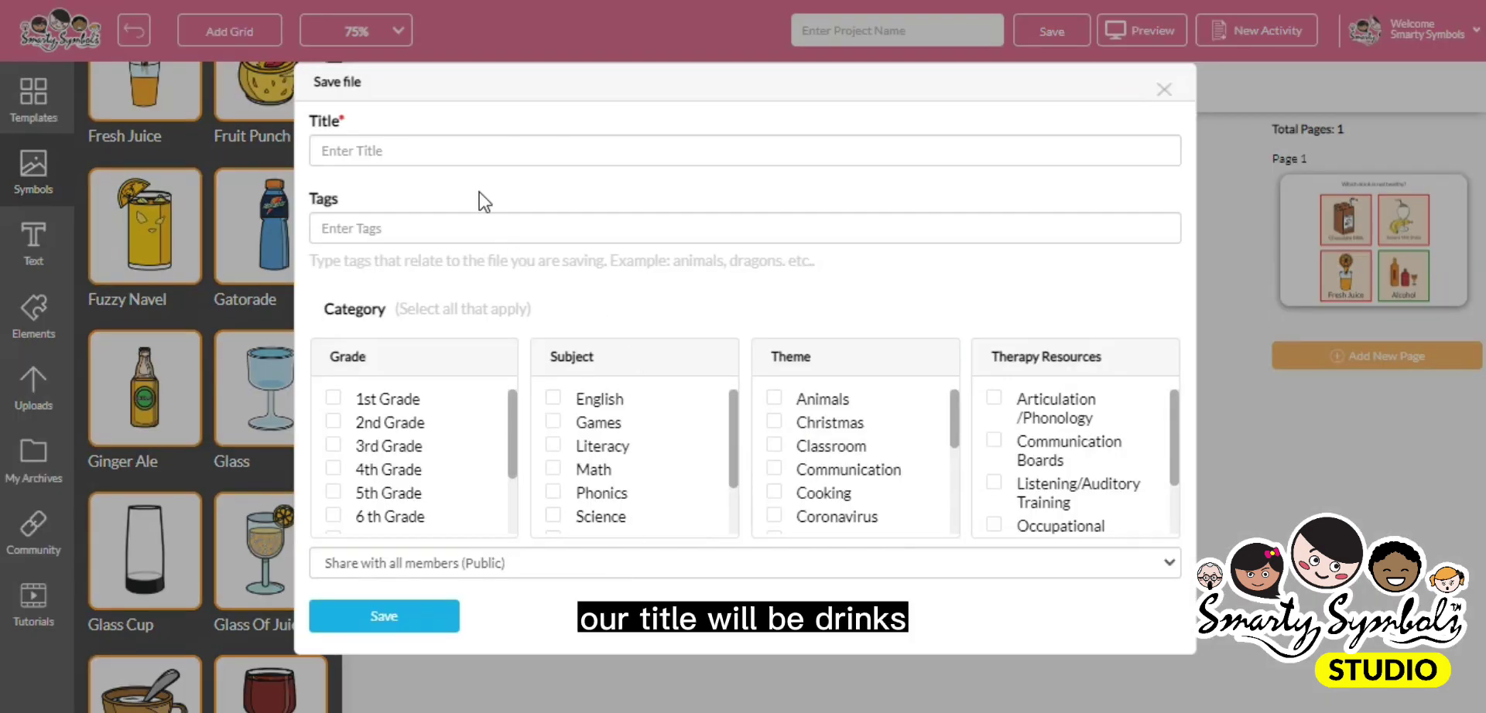
left_click(465, 159)
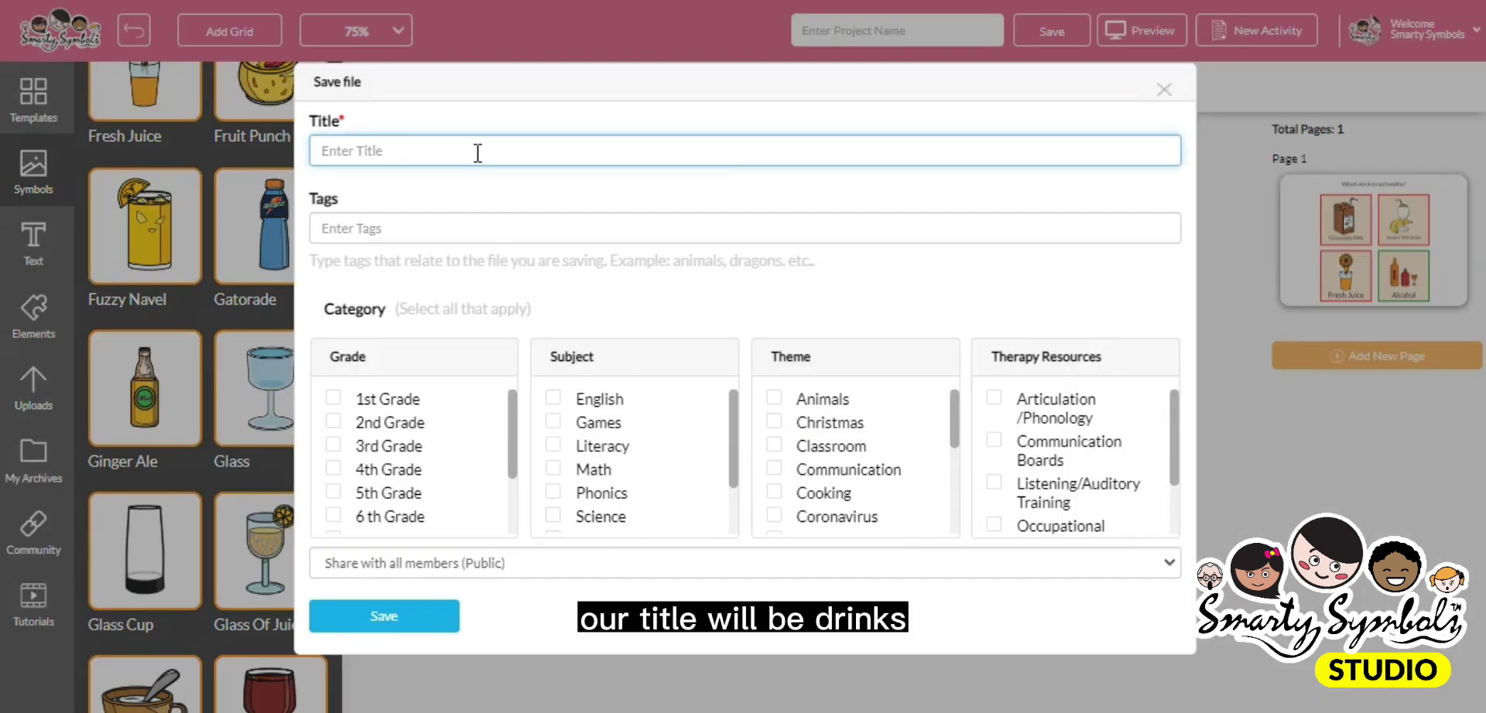
type("Drinks")
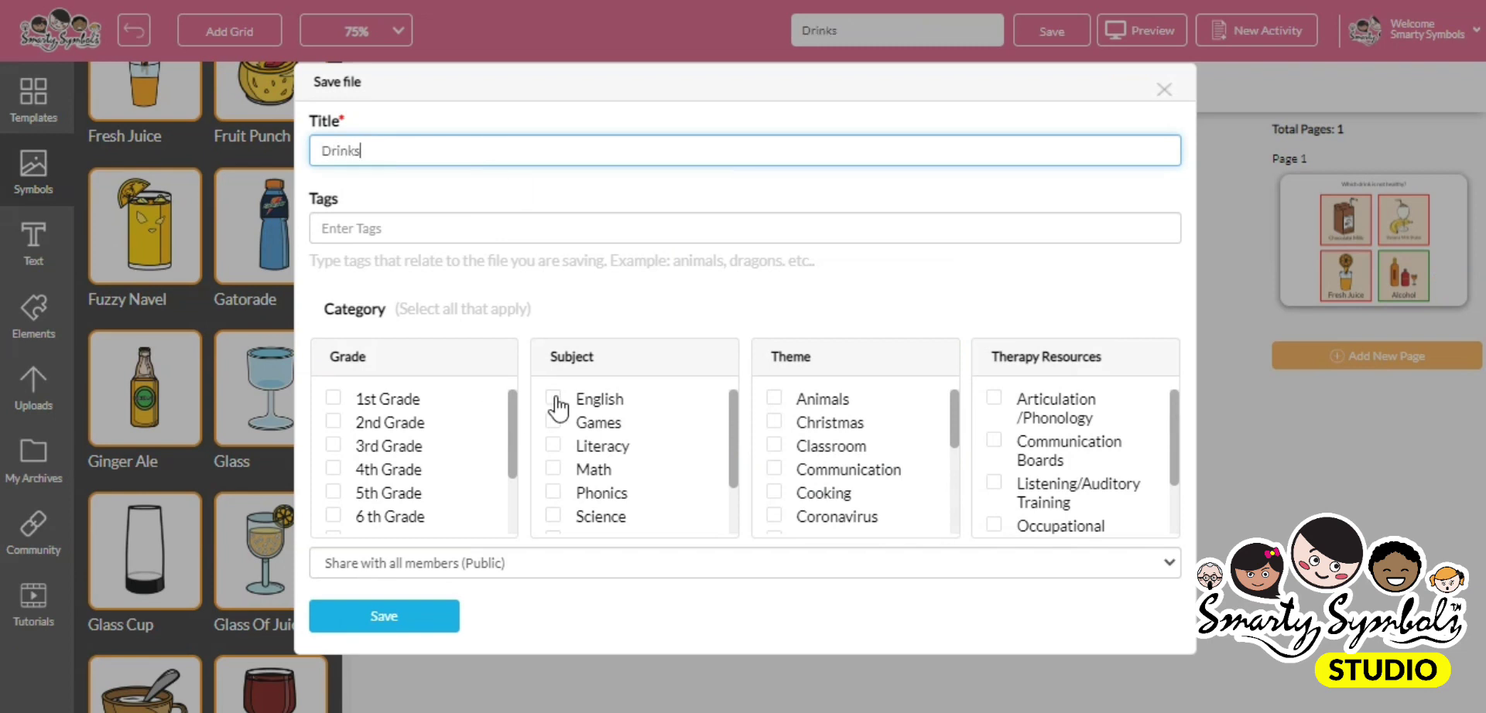
left_click(554, 399)
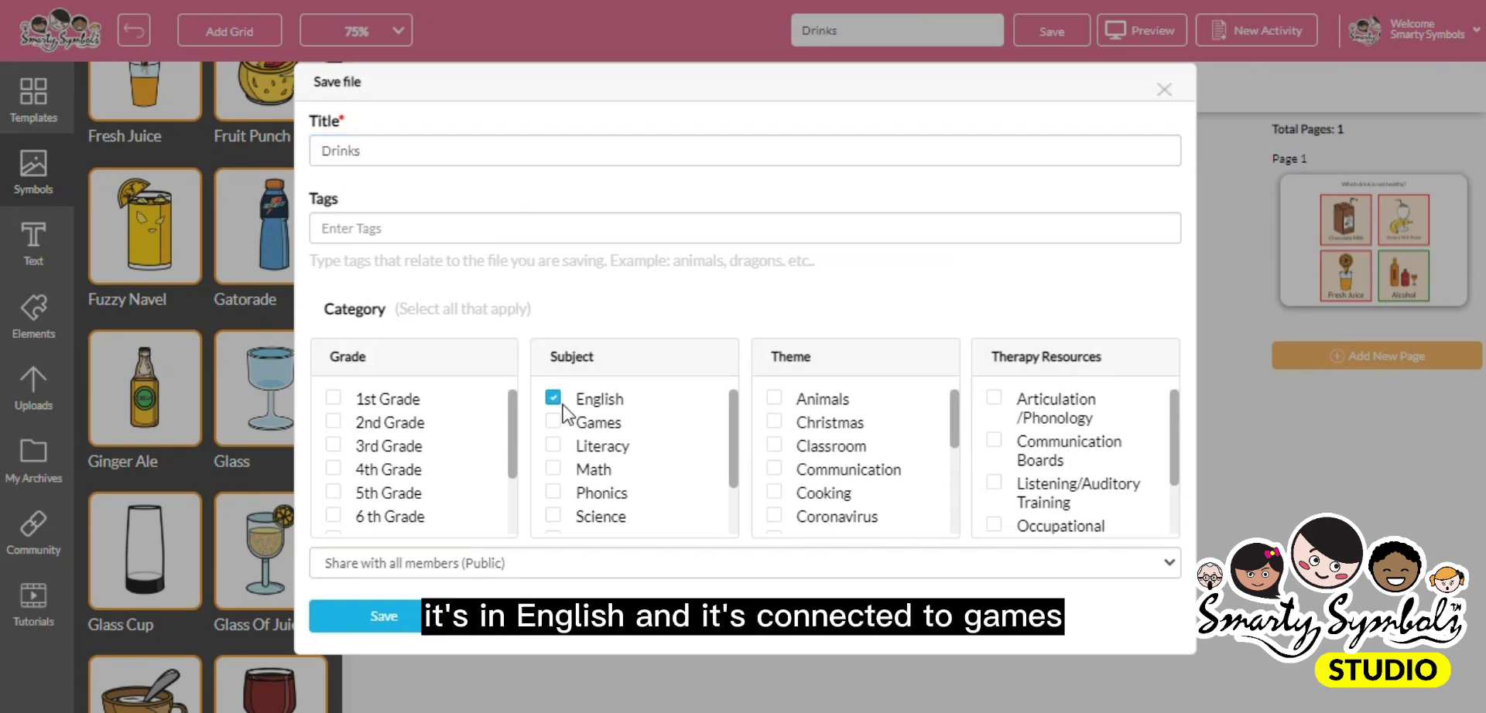
left_click(560, 418)
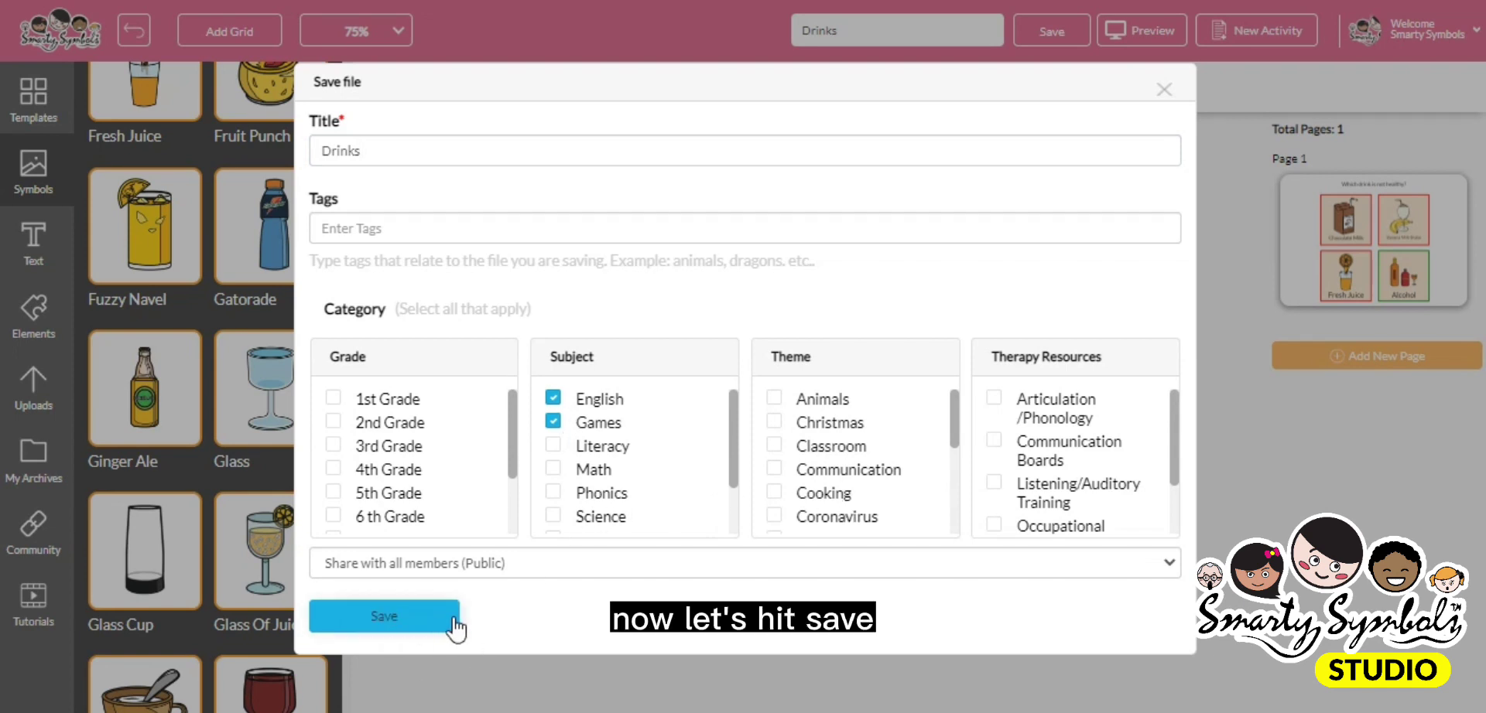
left_click(416, 620)
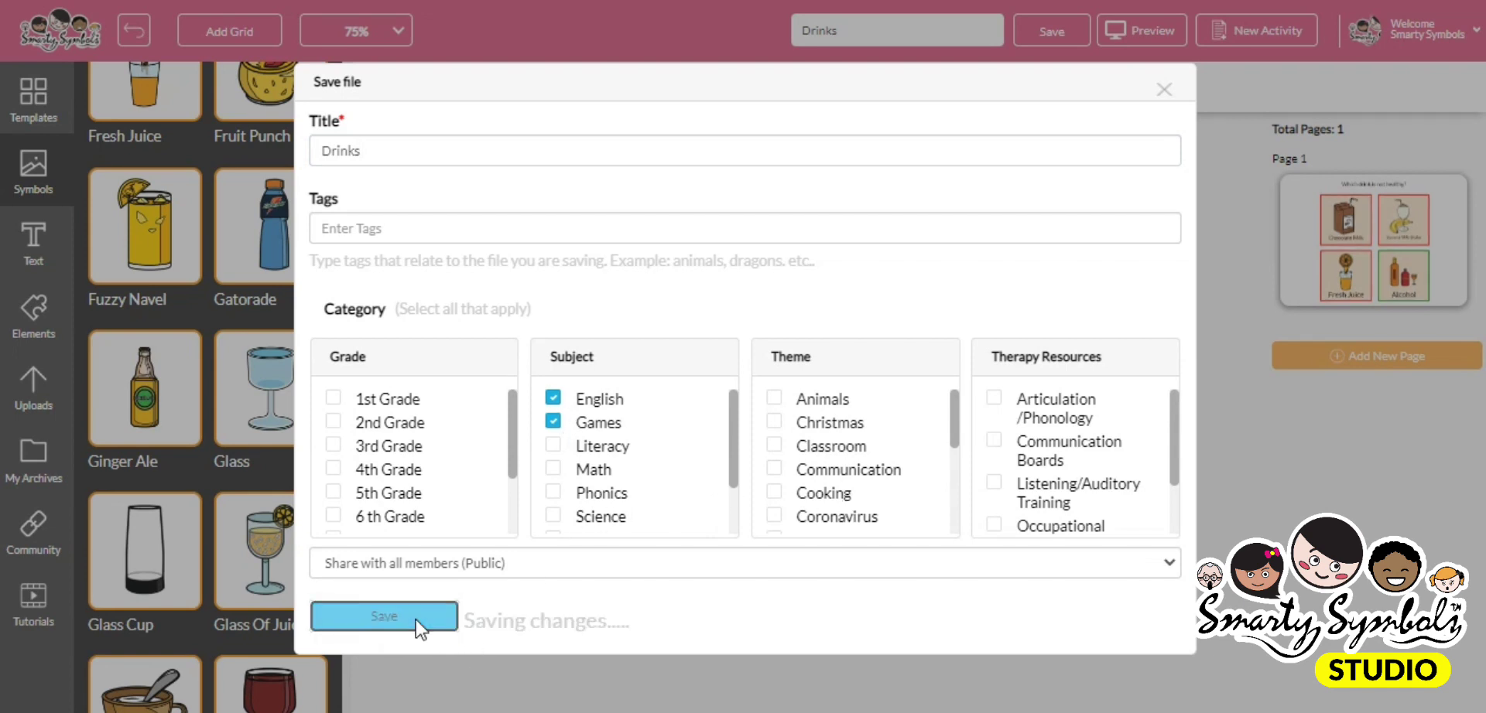